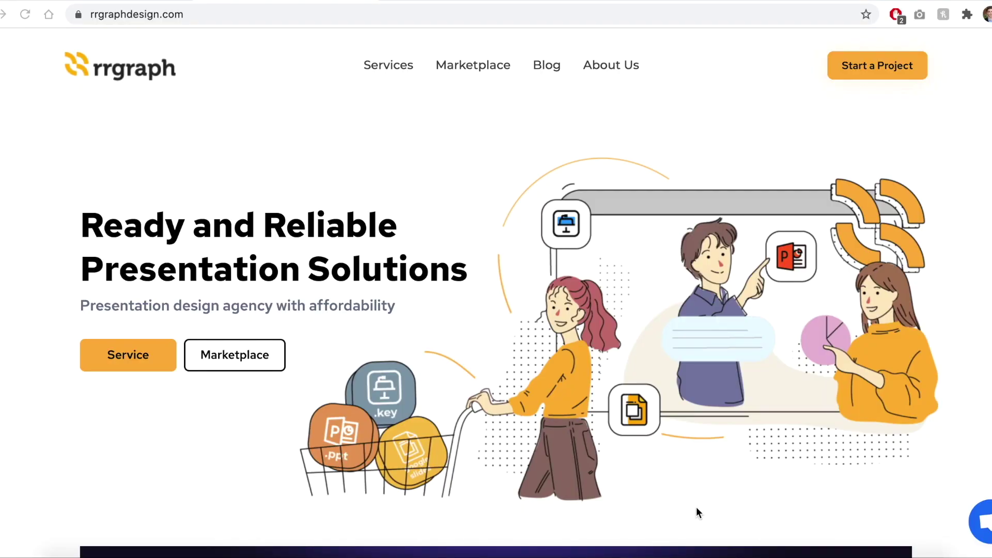
pyautogui.scroll(-2, 696, 512)
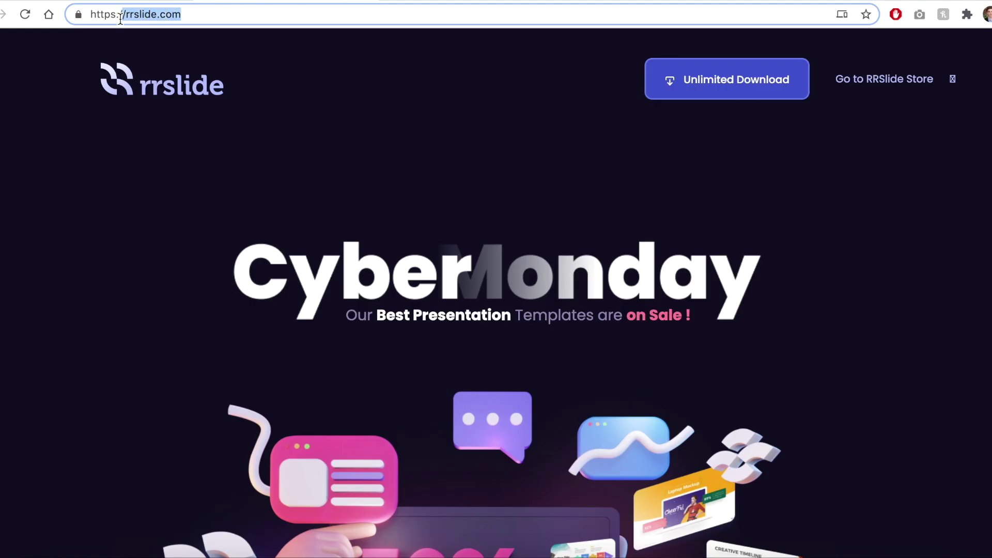
pyautogui.scroll(-1, 84, 108)
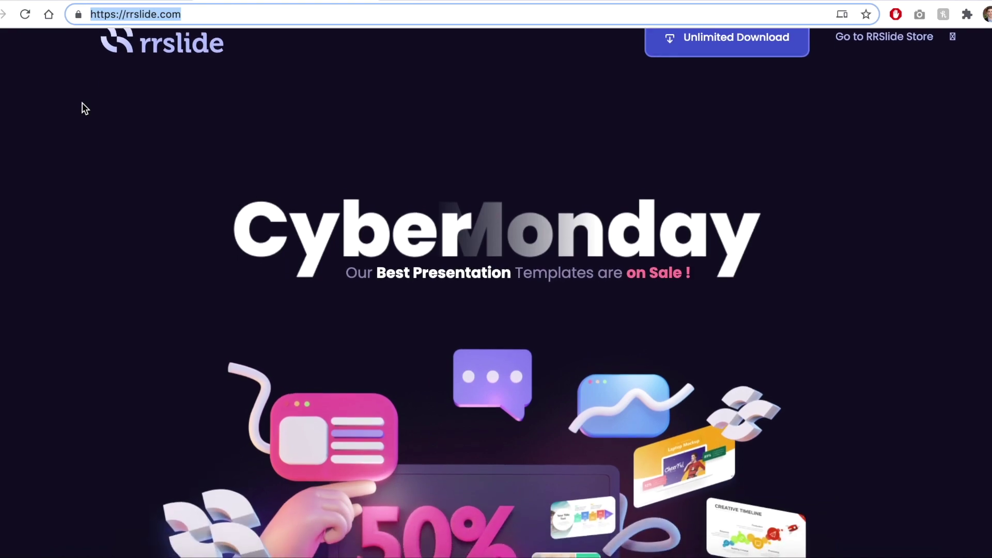
pyautogui.scroll(-1, 83, 109)
pyautogui.scroll(-1, 83, 108)
pyautogui.scroll(-1, 84, 109)
pyautogui.scroll(-1, 84, 109)
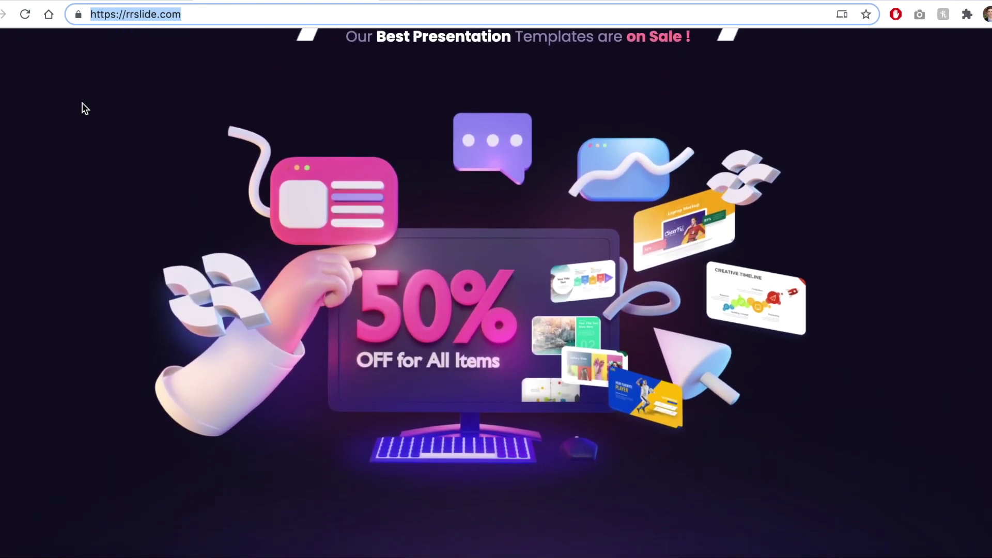
pyautogui.scroll(-1, 83, 109)
pyautogui.scroll(-1, 84, 109)
pyautogui.scroll(-1, 85, 109)
pyautogui.scroll(-1, 83, 109)
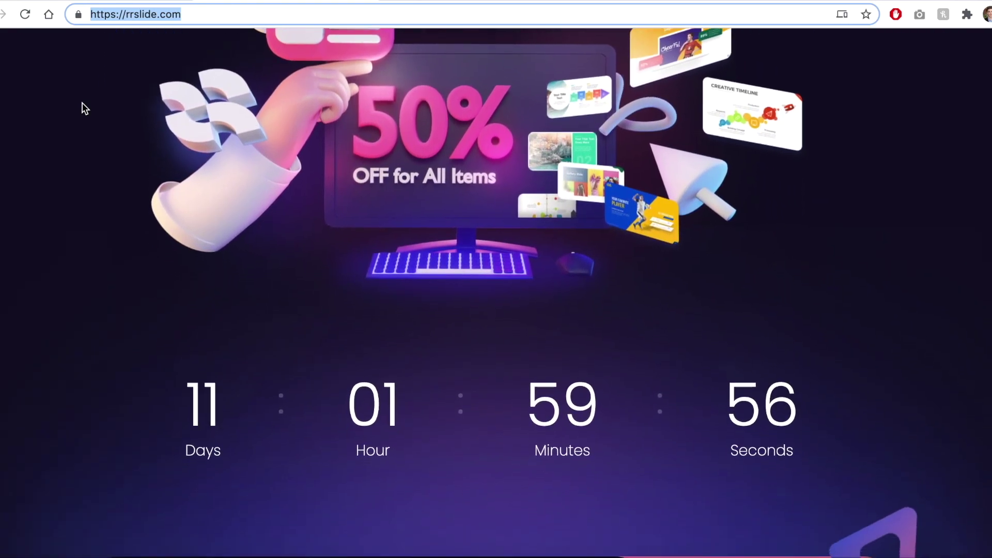
pyautogui.scroll(-1, 84, 108)
pyautogui.scroll(-1, 84, 108)
pyautogui.scroll(-1, 84, 108)
pyautogui.scroll(-1, 84, 109)
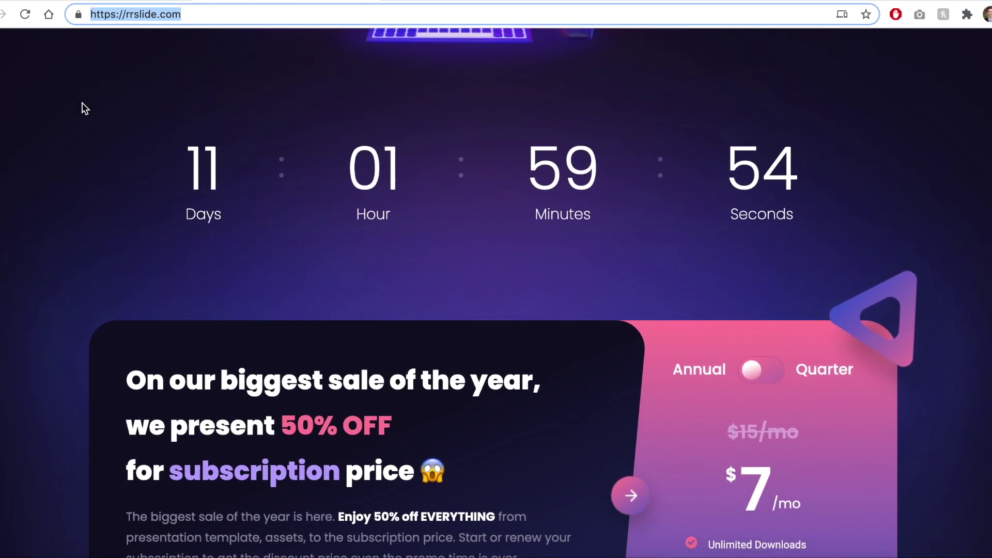
pyautogui.scroll(-1, 84, 109)
pyautogui.scroll(-1, 84, 109)
pyautogui.scroll(-1, 84, 109)
pyautogui.scroll(-1, 84, 109)
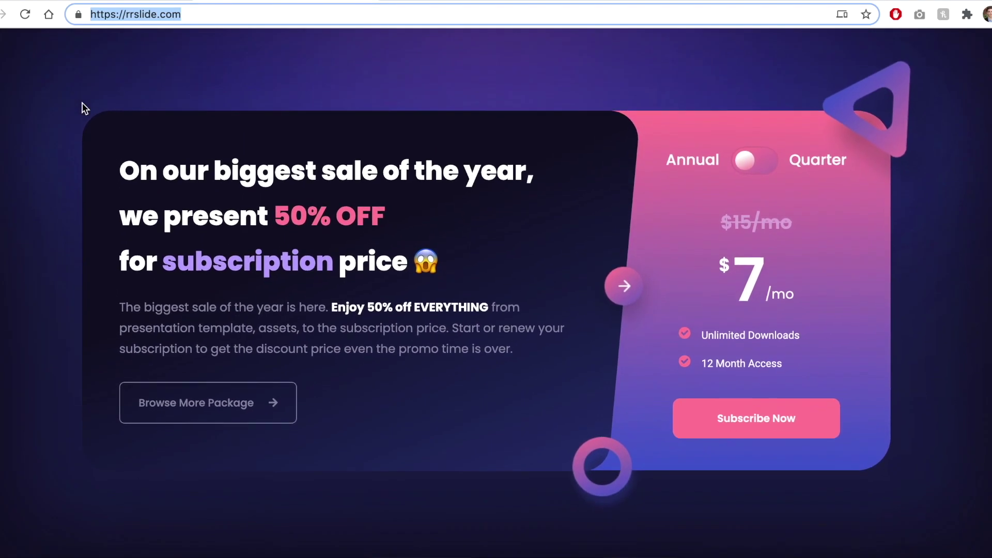
pyautogui.scroll(-1, 84, 109)
pyautogui.scroll(-1, 84, 109)
pyautogui.scroll(-1, 83, 108)
pyautogui.scroll(-1, 82, 102)
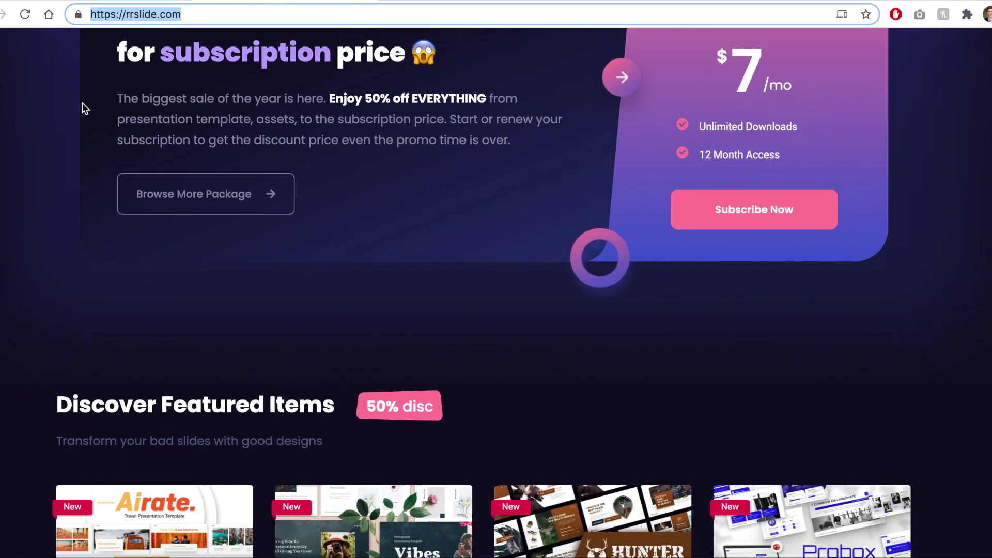
pyautogui.scroll(-1, 82, 103)
pyautogui.scroll(-1, 82, 104)
pyautogui.scroll(-1, 82, 103)
pyautogui.scroll(-1, 81, 102)
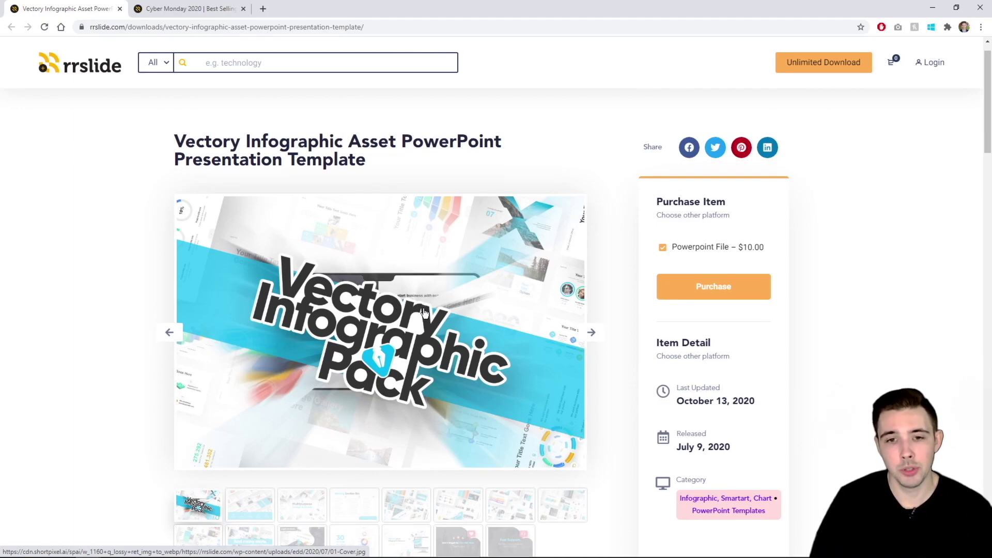
pyautogui.scroll(-2, 424, 309)
pyautogui.scroll(1, 542, 233)
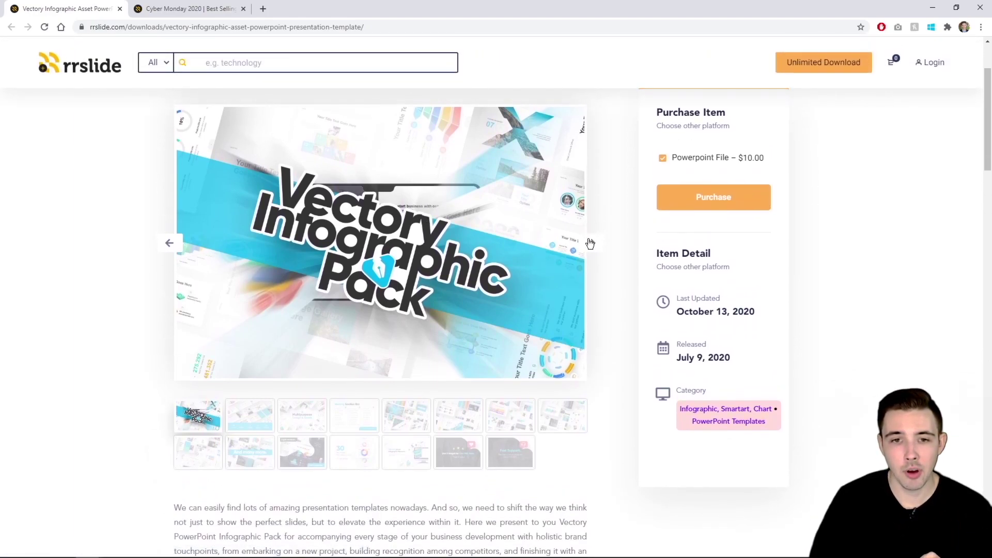
# - Page through the Vectory template's preview images, including the section list and slide collage previews
pyautogui.click(589, 242)
pyautogui.click(590, 244)
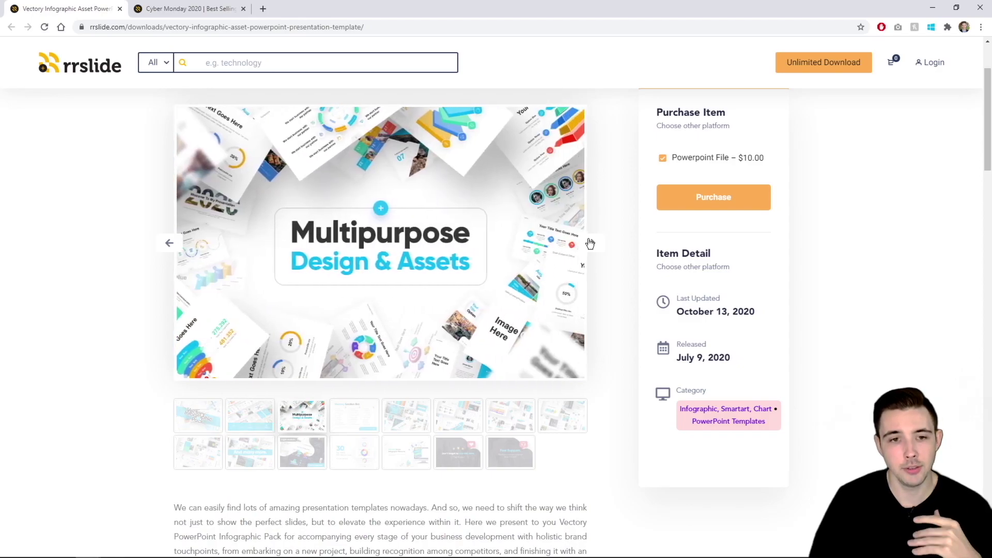
pyautogui.click(590, 244)
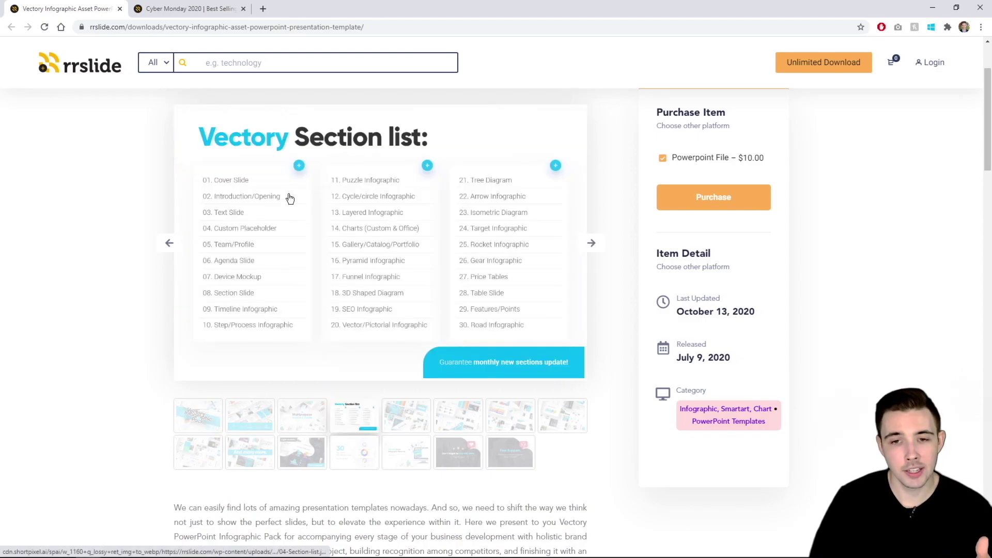
pyautogui.click(591, 245)
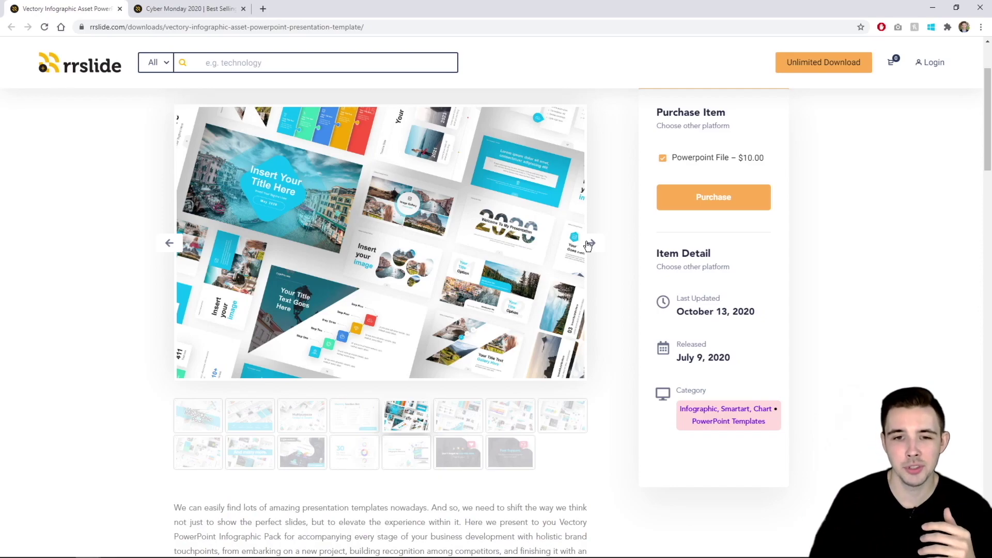
pyautogui.click(589, 243)
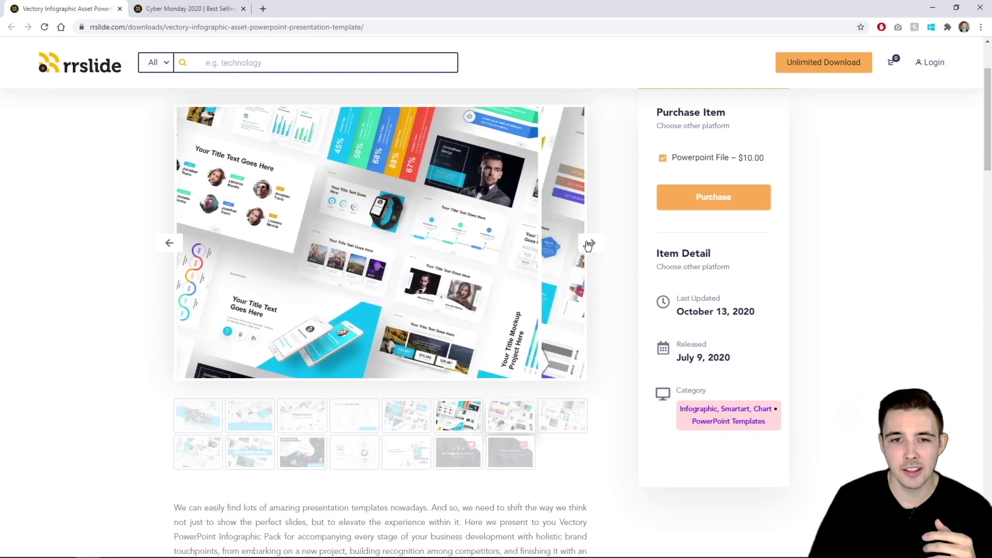
pyautogui.click(588, 242)
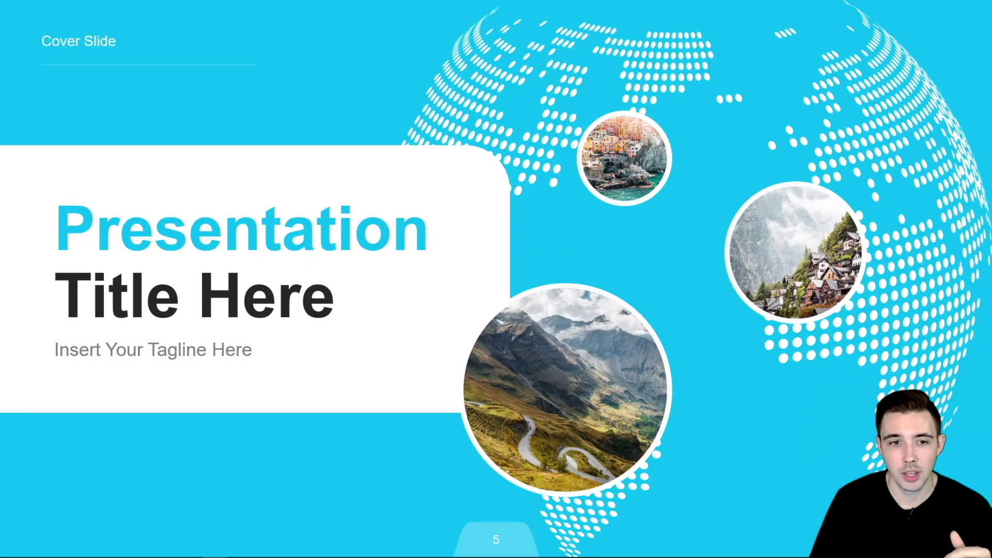
pyautogui.scroll(-1, 496, 279)
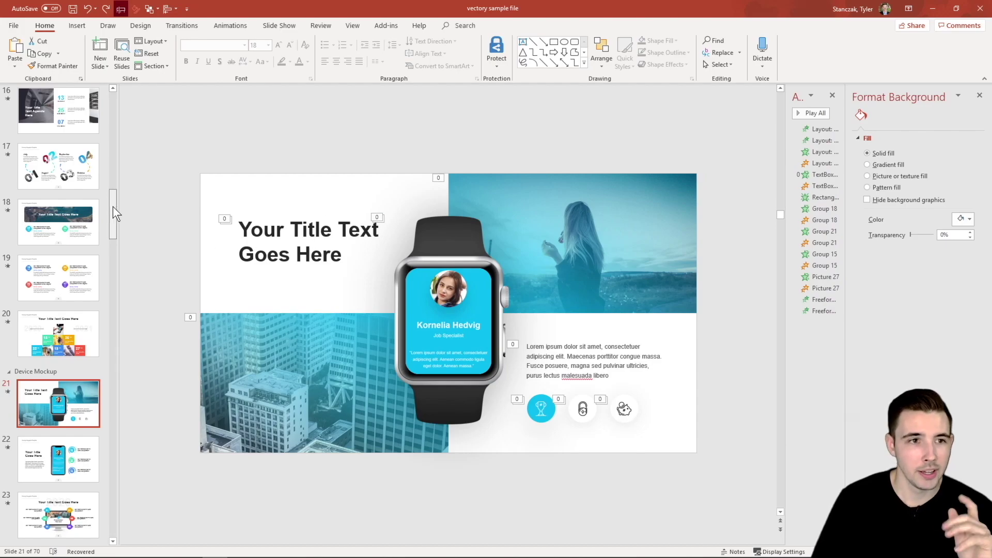
pyautogui.moveTo(112, 207); pyautogui.dragTo(123, 130)
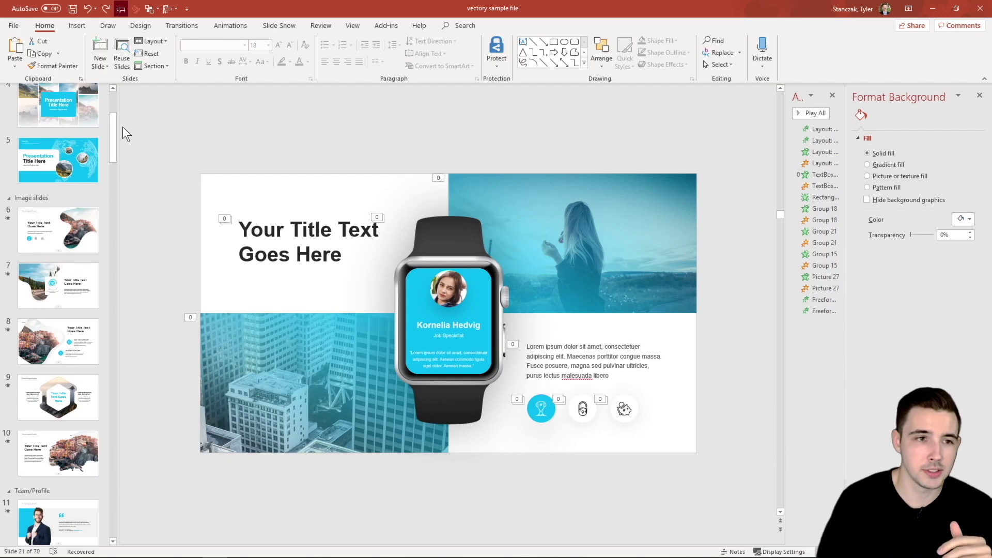
# - On title slide 1, move the overlay aside and select the mountain village photo
pyautogui.moveTo(110, 125); pyautogui.dragTo(109, 91)
pyautogui.click(75, 126)
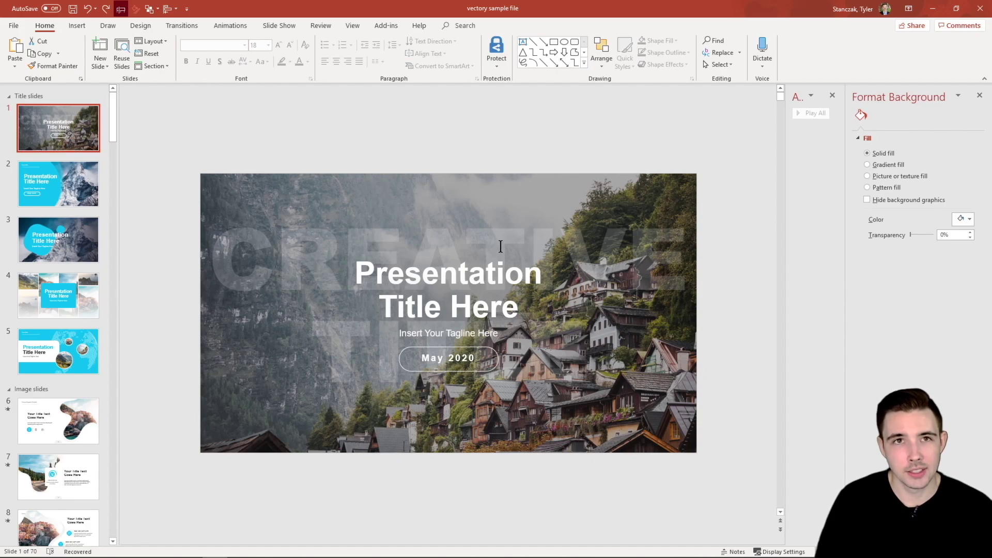
pyautogui.click(404, 196)
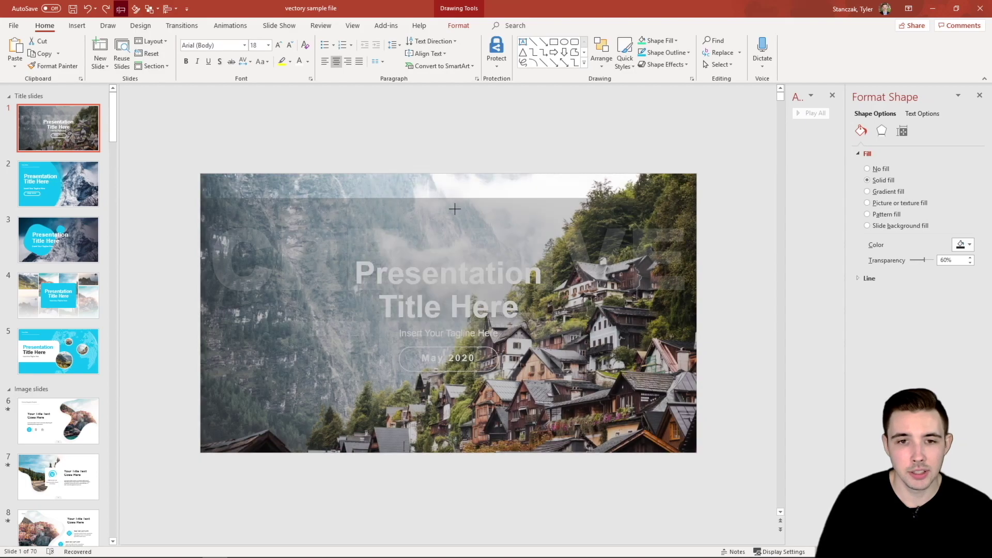
pyautogui.moveTo(449, 175); pyautogui.dragTo(449, 213)
pyautogui.click(463, 183)
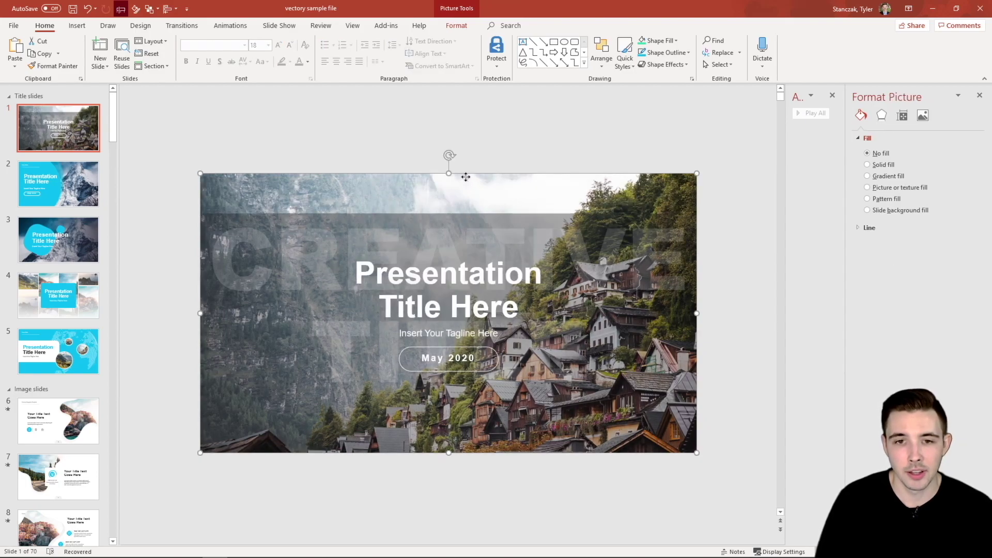
# - Replace the mountain village photo with the dark keyboard desk image from file
pyautogui.rightClick(467, 180)
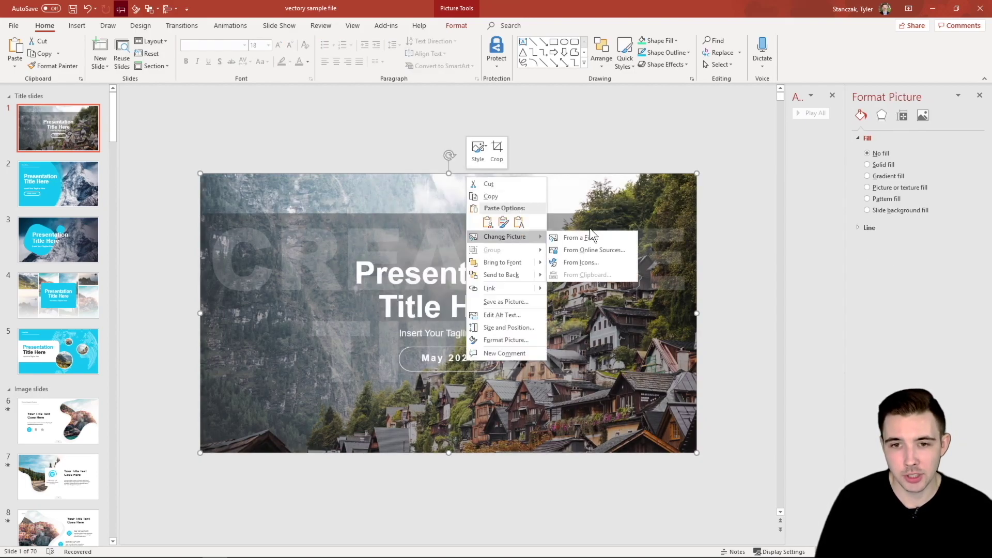
pyautogui.click(590, 234)
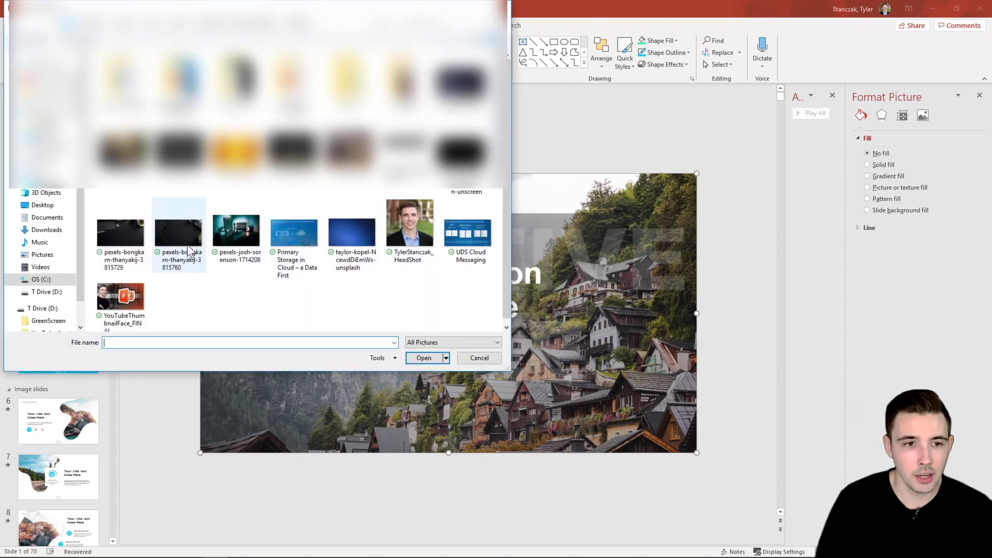
pyautogui.click(137, 234)
pyautogui.click(422, 356)
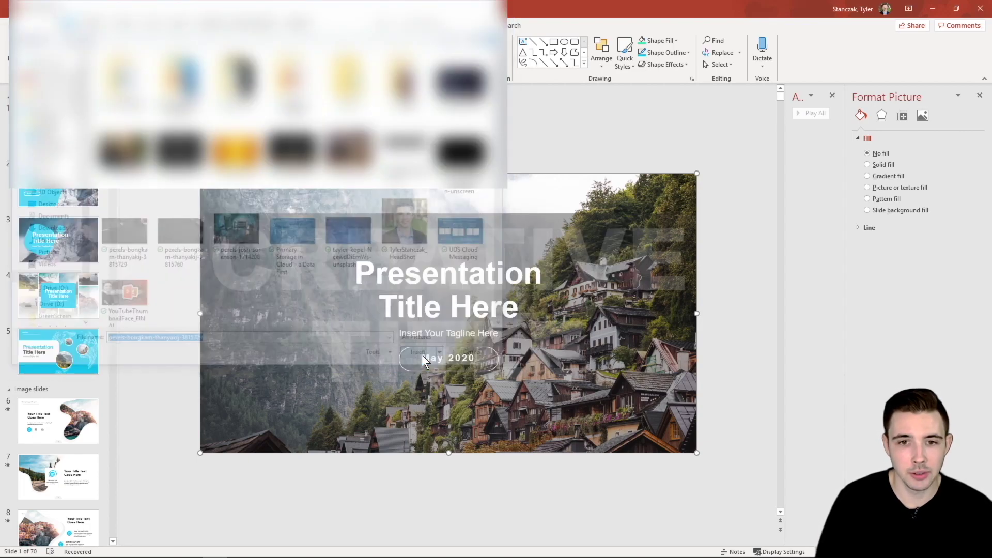
pyautogui.click(339, 434)
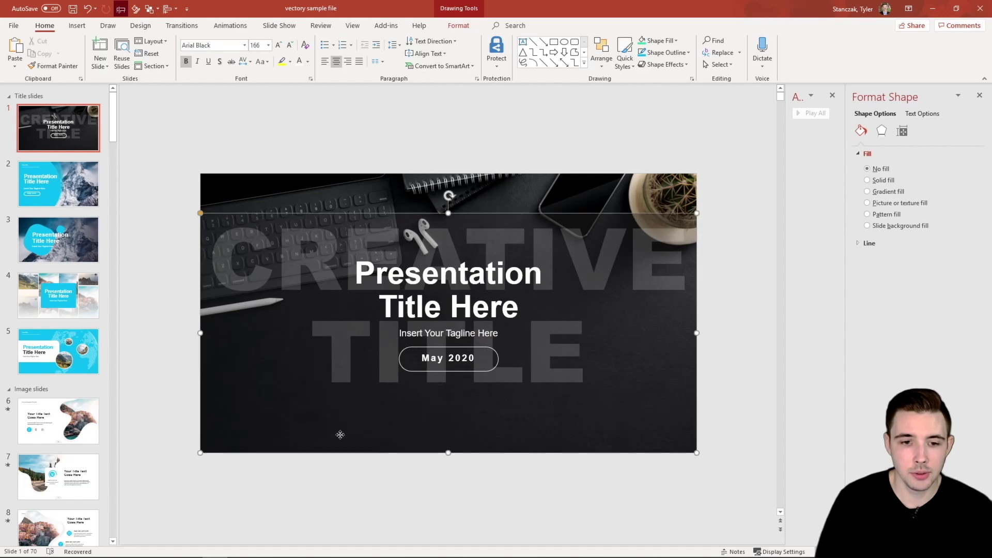
pyautogui.click(446, 135)
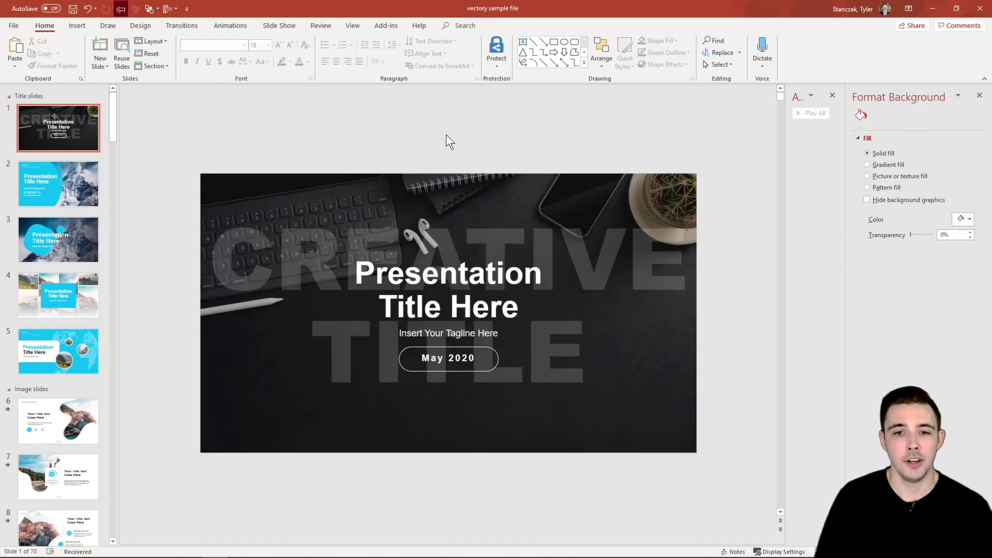
# - Make the title read 'PowerPoint Made Simple' and shrink the second line into an author byline
pyautogui.doubleClick(476, 276)
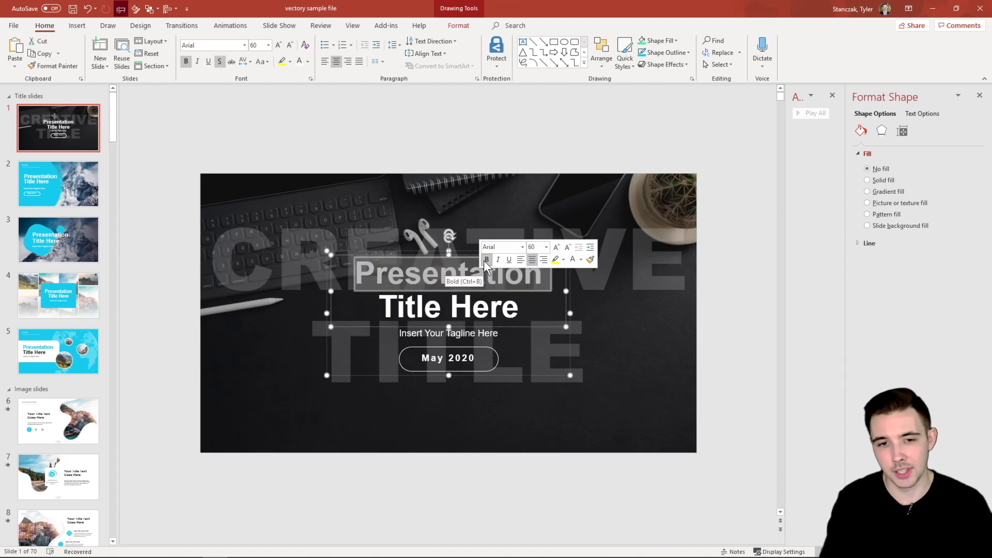
pyautogui.write('T')
pyautogui.press('BackSpace')
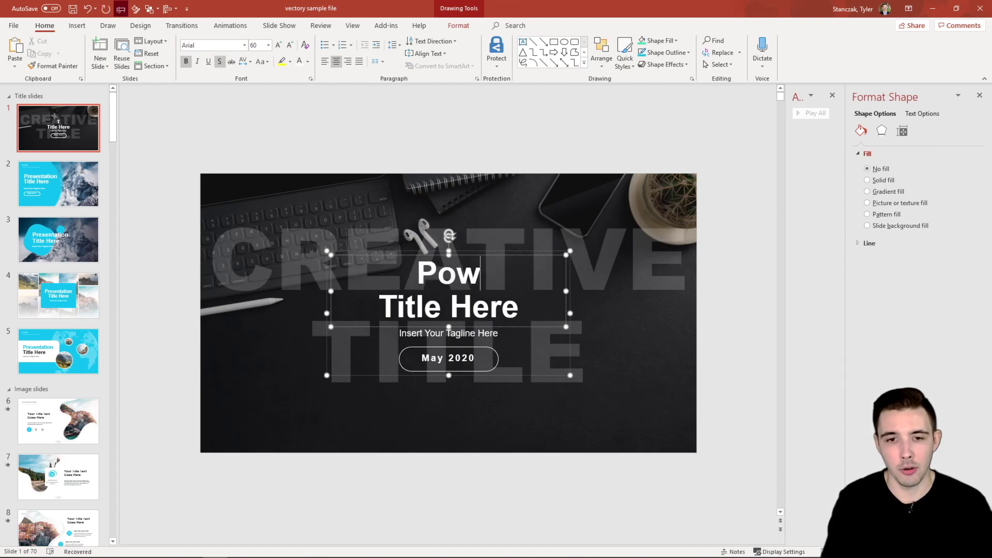
pyautogui.write('erPoint Made S')
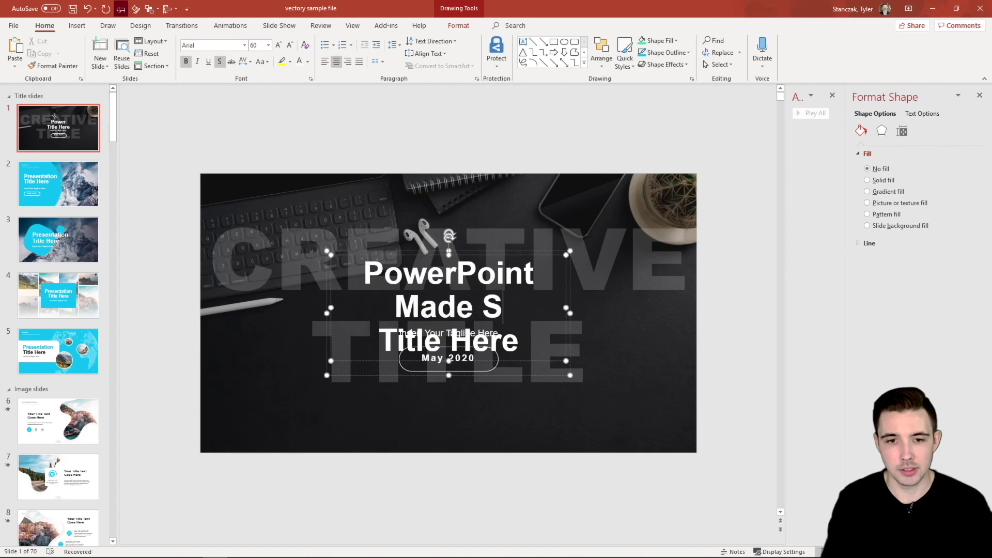
pyautogui.write('imple')
pyautogui.tripleClick(469, 313)
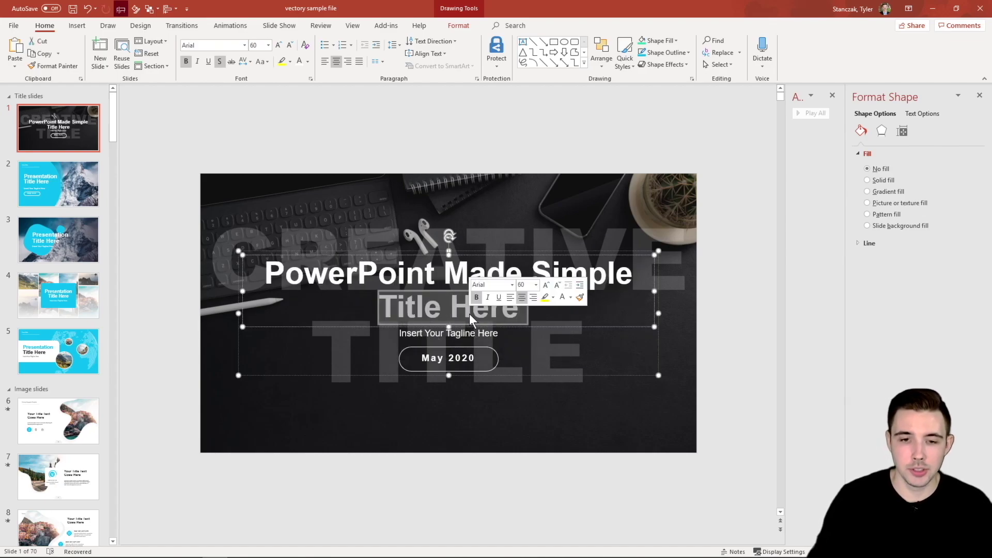
pyautogui.write('By Tyle')
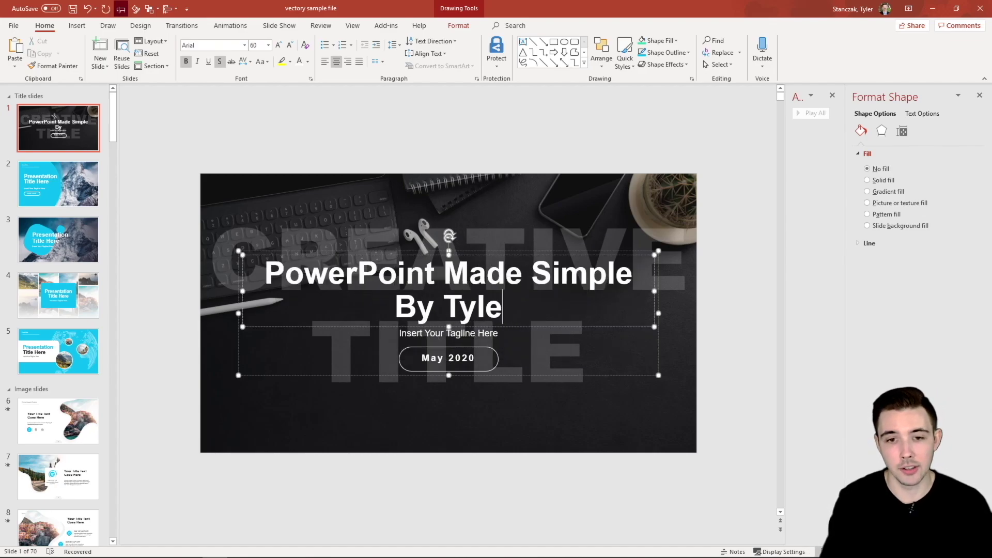
pyautogui.write('r Stanczak')
pyautogui.moveTo(550, 305); pyautogui.dragTo(345, 314)
pyautogui.hotkey('ctrl', 'shift', ',')
pyautogui.hotkey('ctrl', 'shift', ',')
pyautogui.hotkey('ctrl', 'shift', ',')
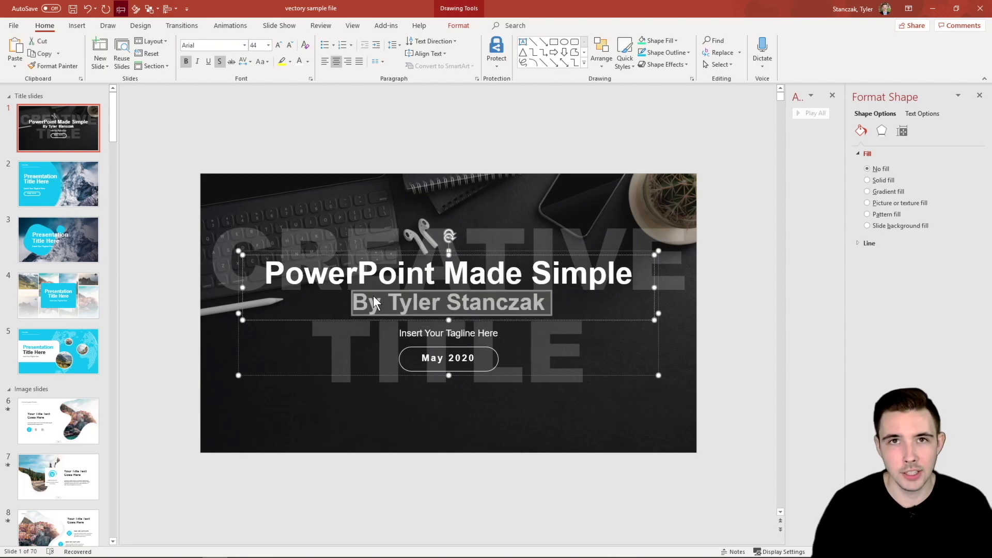
# - Delete the large faded CREATIVE TITLE text from the slide
pyautogui.click(666, 286)
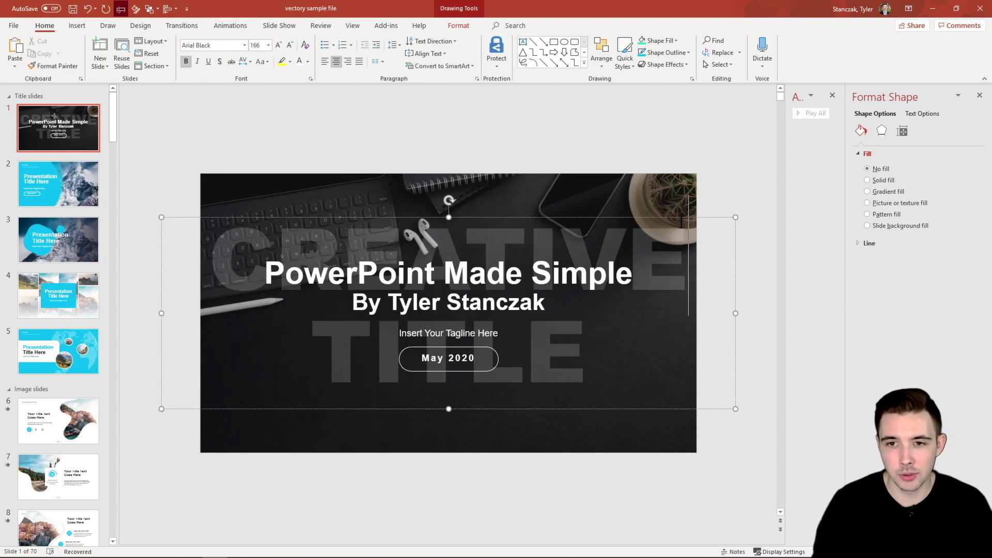
pyautogui.moveTo(679, 223); pyautogui.dragTo(653, 455)
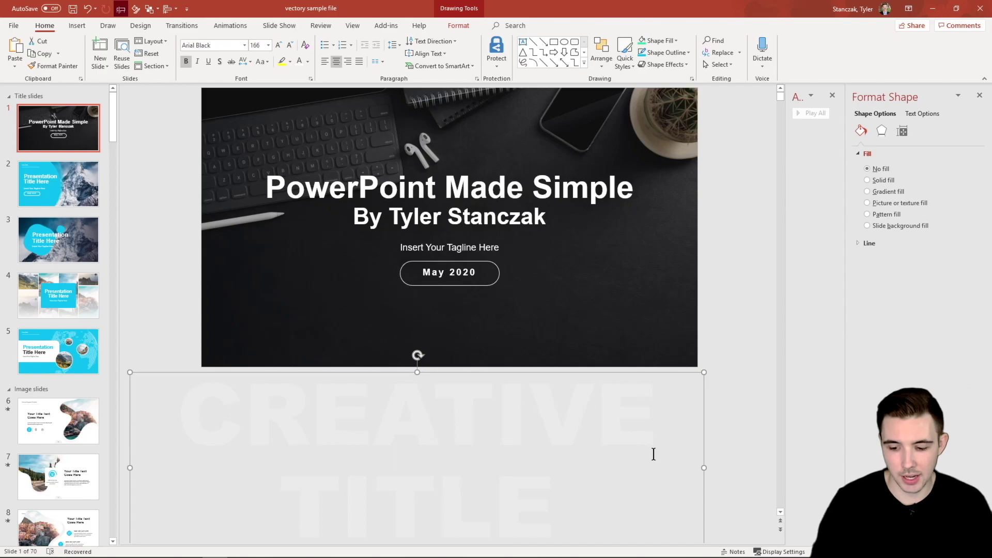
pyautogui.press('Delete')
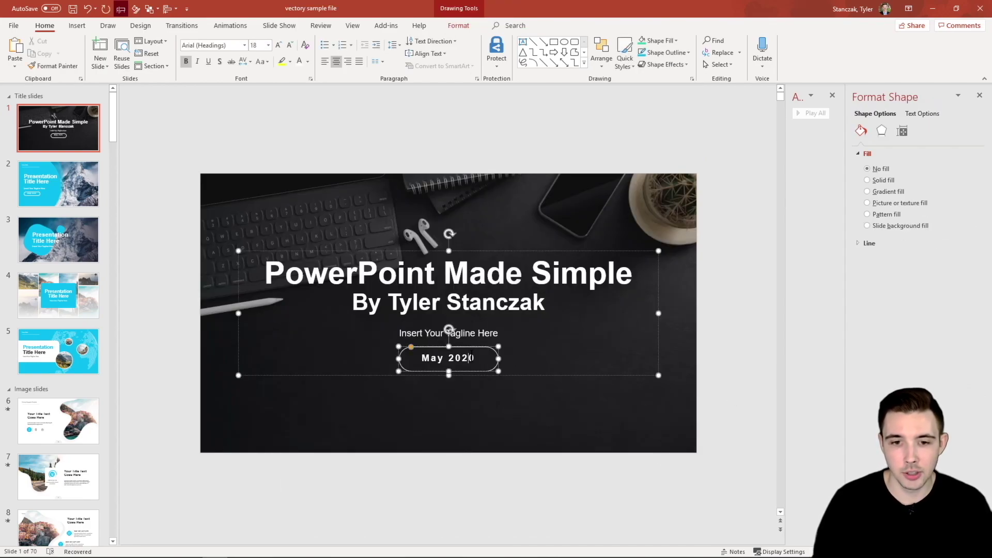
pyautogui.click(479, 397)
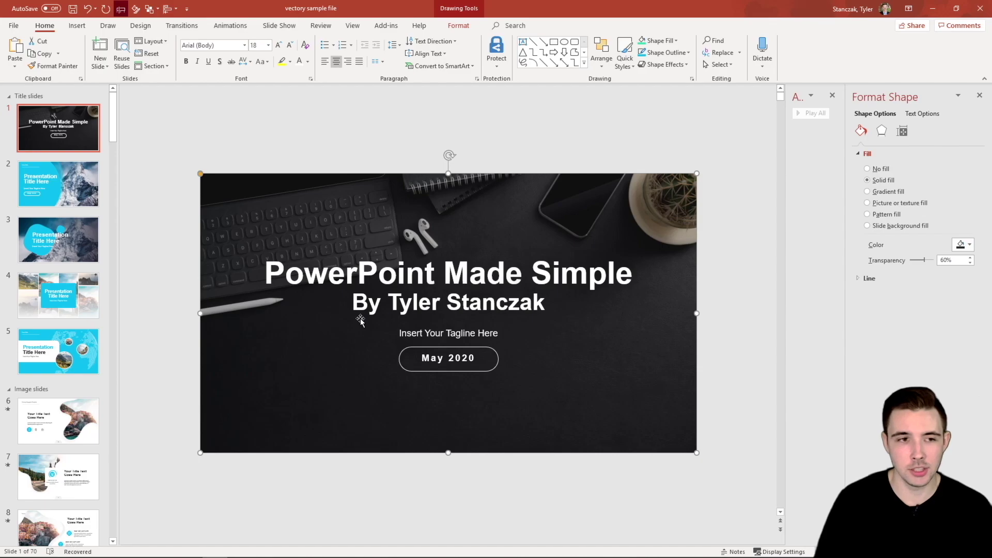
# - Insert a new blank slide after slide 1
pyautogui.click(45, 122)
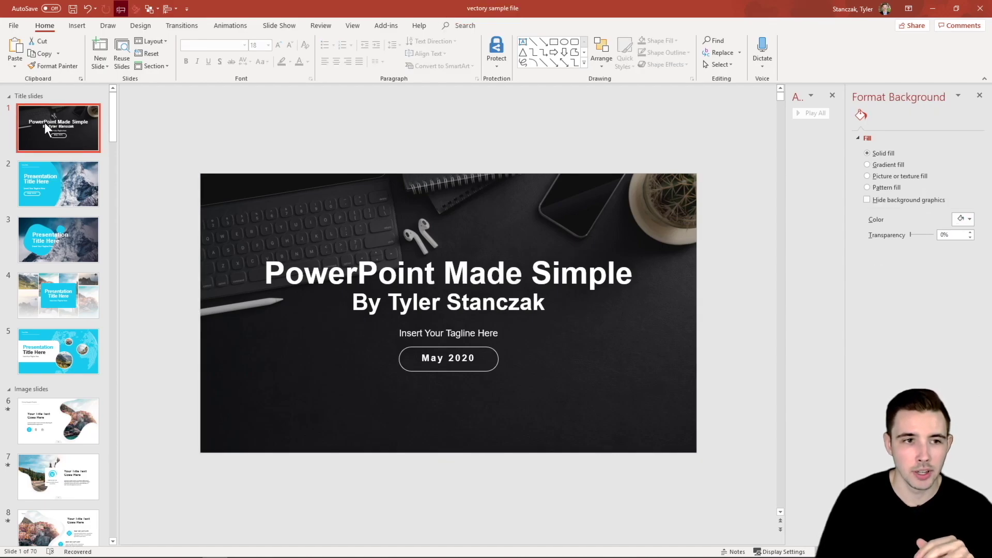
pyautogui.rightClick(66, 155)
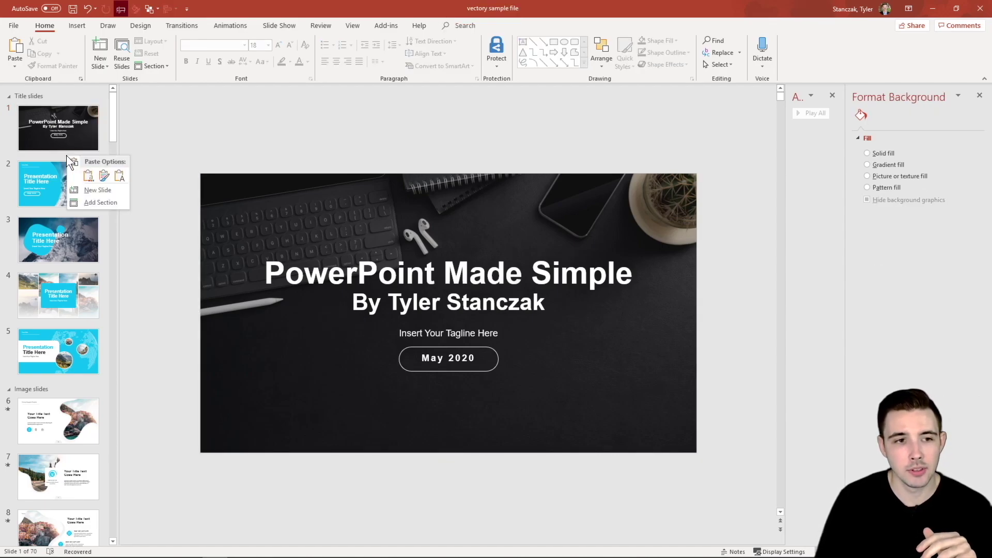
pyautogui.click(94, 192)
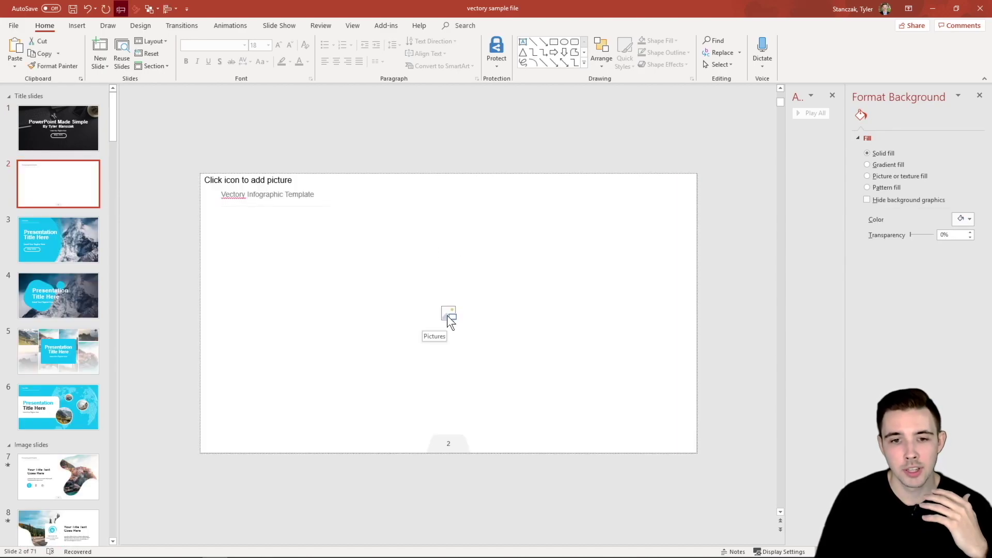
# - Fill the new slide's picture placeholder with the dark desk photo, then return to slide 1
pyautogui.click(449, 316)
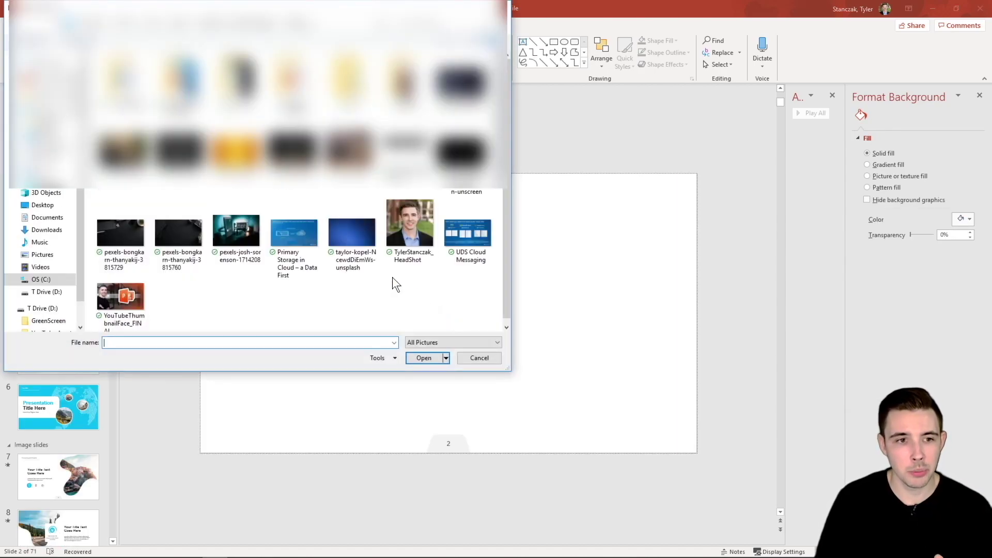
pyautogui.click(124, 235)
pyautogui.click(415, 359)
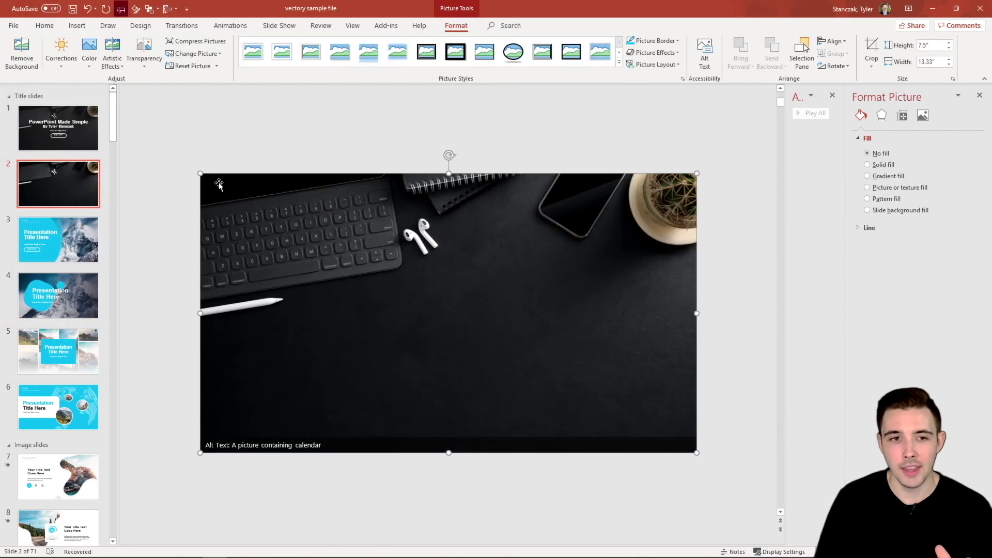
pyautogui.click(262, 149)
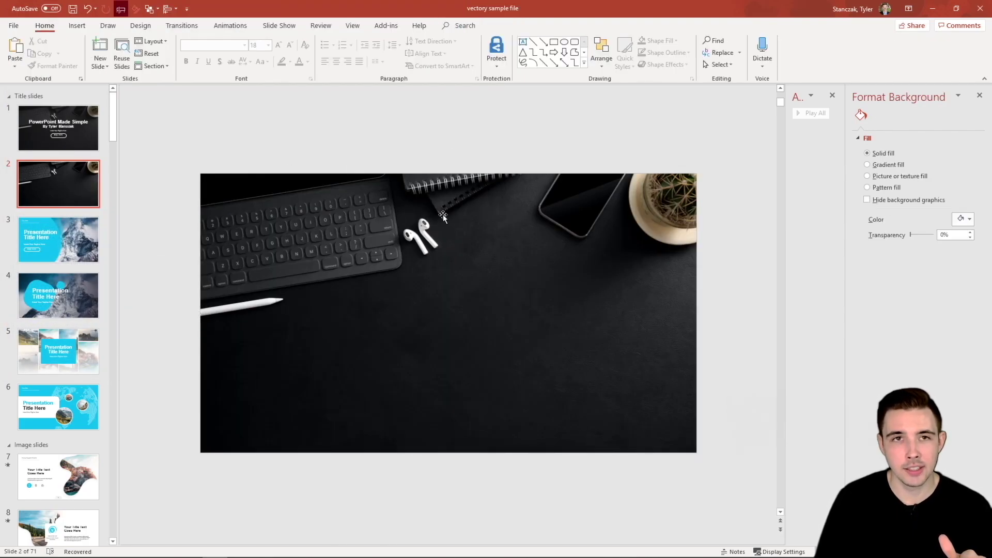
pyautogui.click(58, 128)
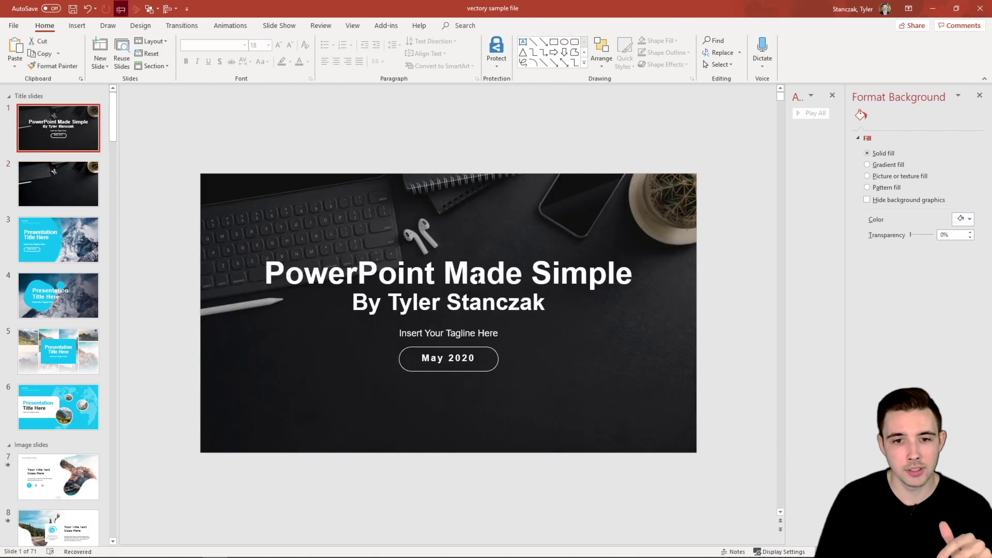
pyautogui.click(434, 323)
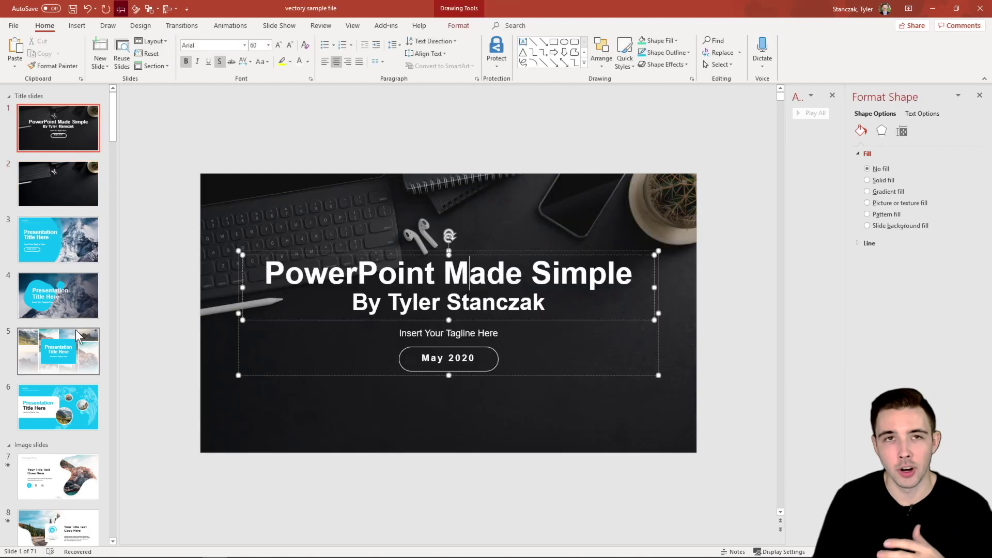
# - Go to globe cover slide 6 and select its large circle photo
pyautogui.click(77, 412)
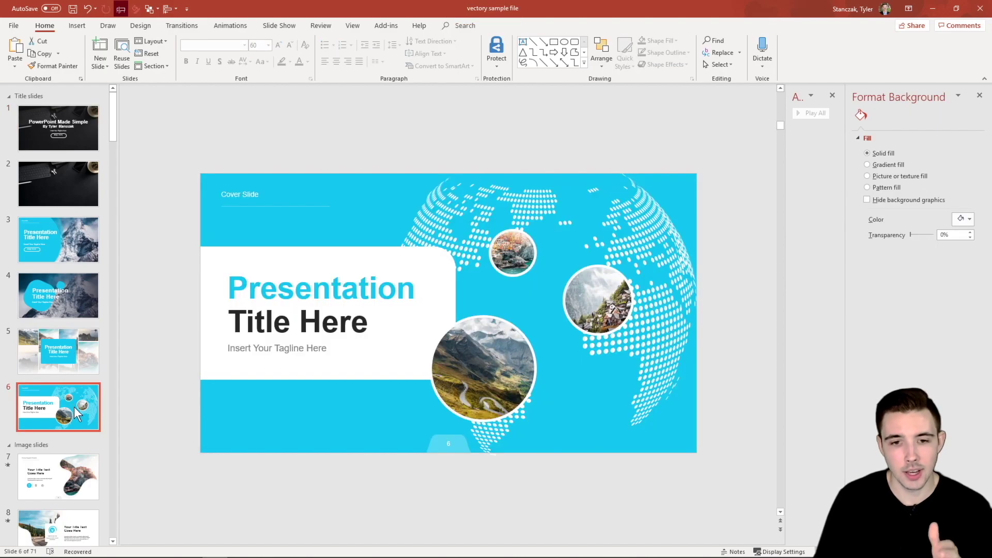
pyautogui.click(500, 358)
pyautogui.click(524, 249)
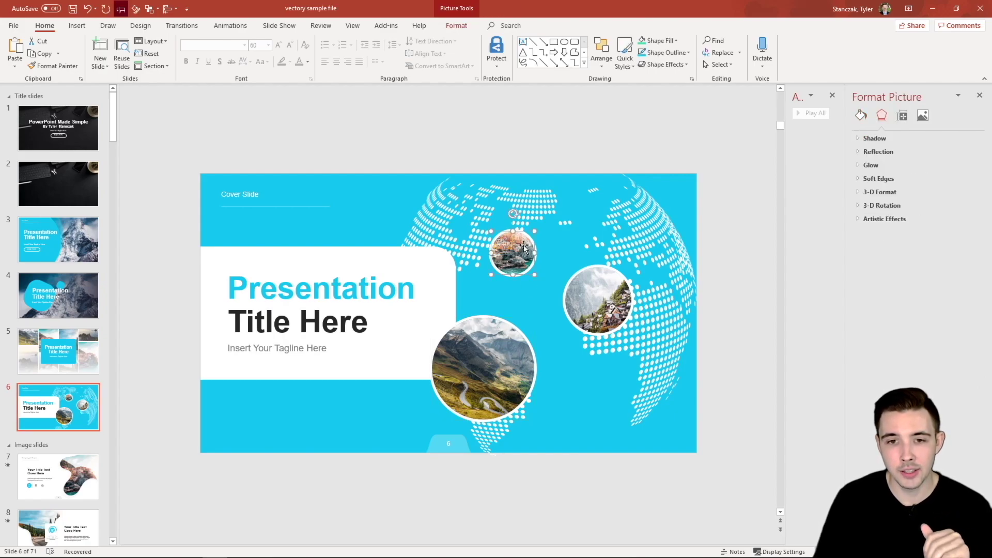
pyautogui.click(314, 295)
pyautogui.click(476, 359)
# - Swap the large circle's mountain road image for the headshot from file
pyautogui.rightClick(479, 360)
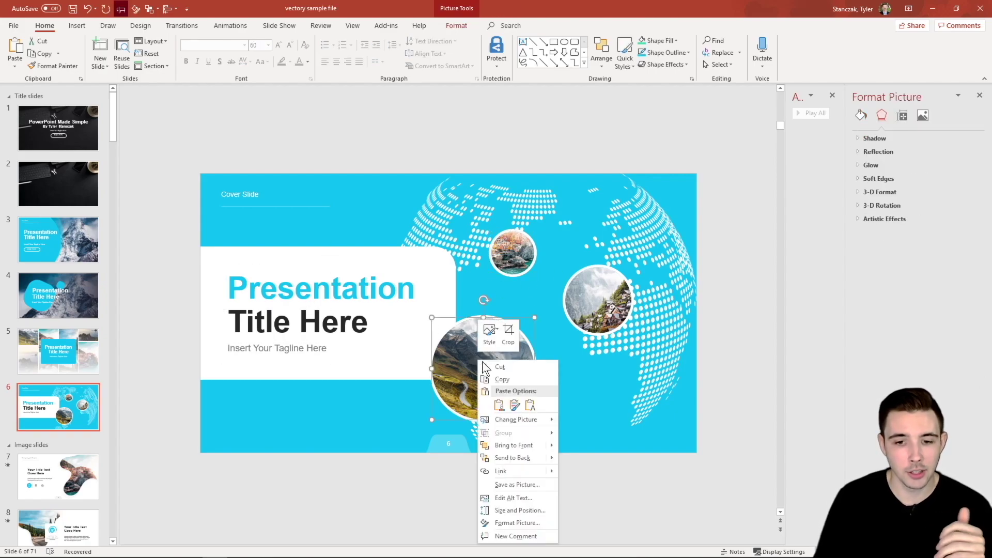
pyautogui.click(593, 420)
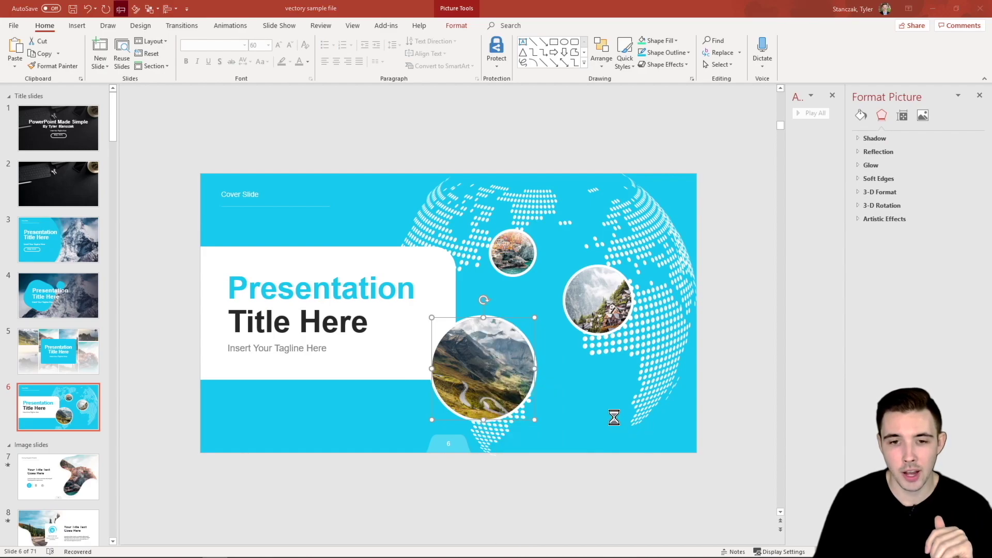
pyautogui.click(415, 240)
pyautogui.click(436, 359)
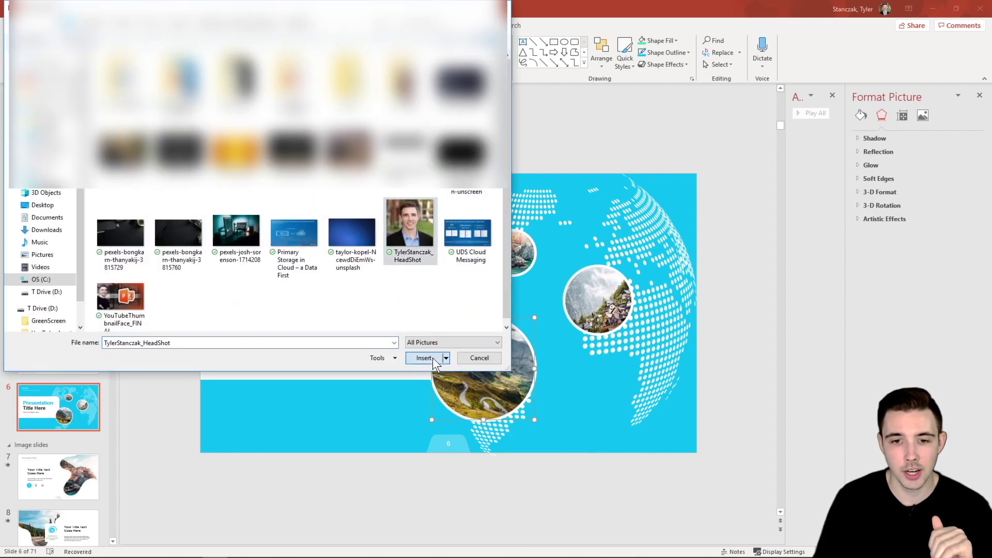
pyautogui.click(410, 148)
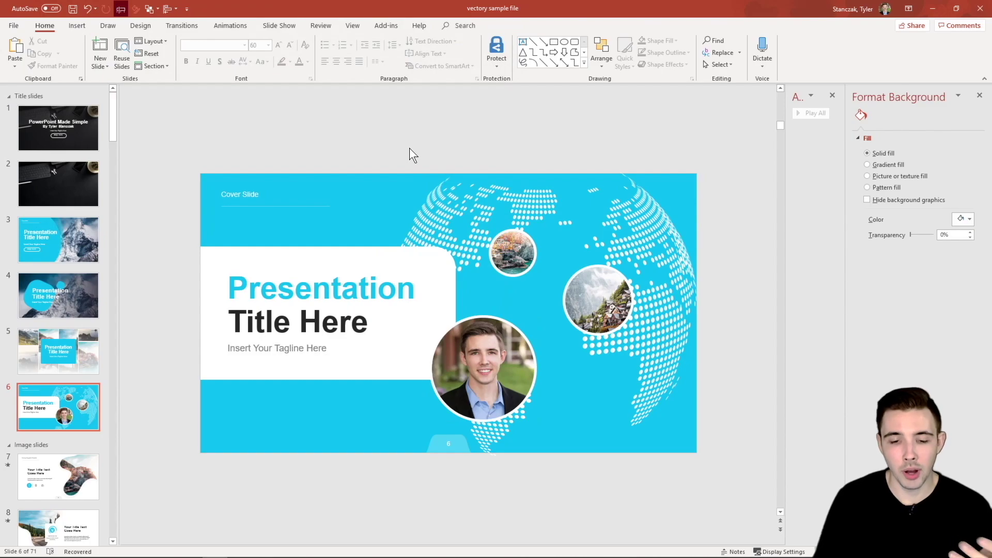
# - Try moving the dotted globe graphic off the slide, then undo the move
pyautogui.click(588, 288)
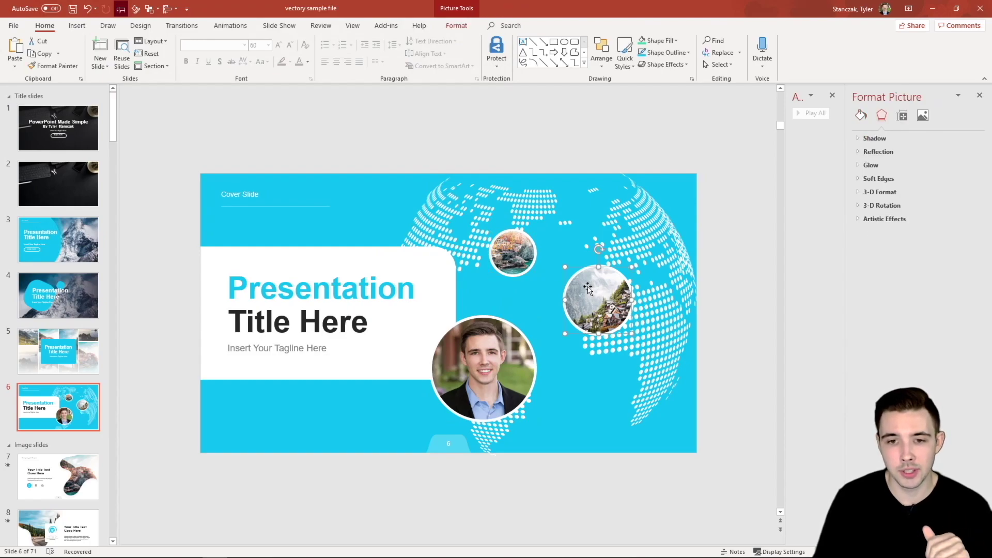
pyautogui.click(659, 362)
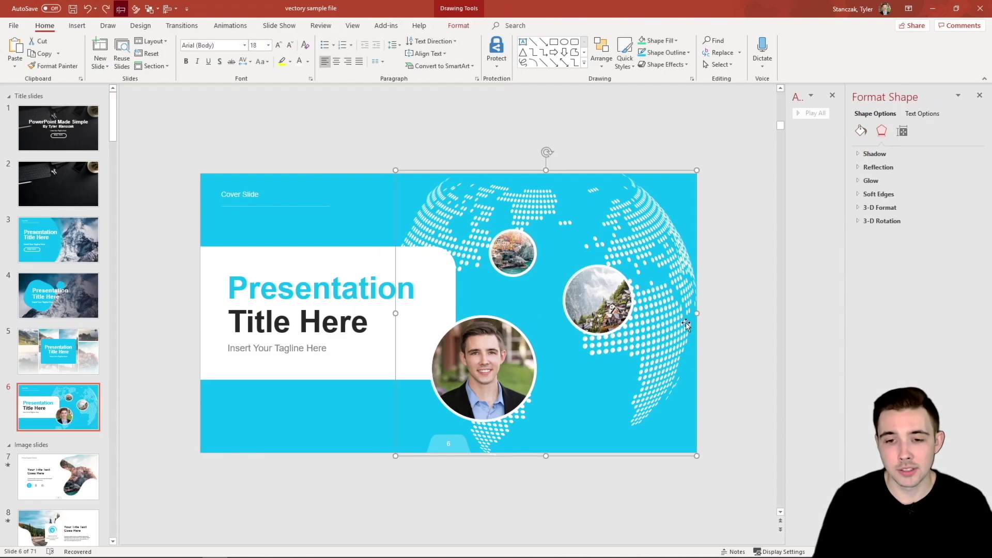
pyautogui.moveTo(660, 326); pyautogui.dragTo(330, 125)
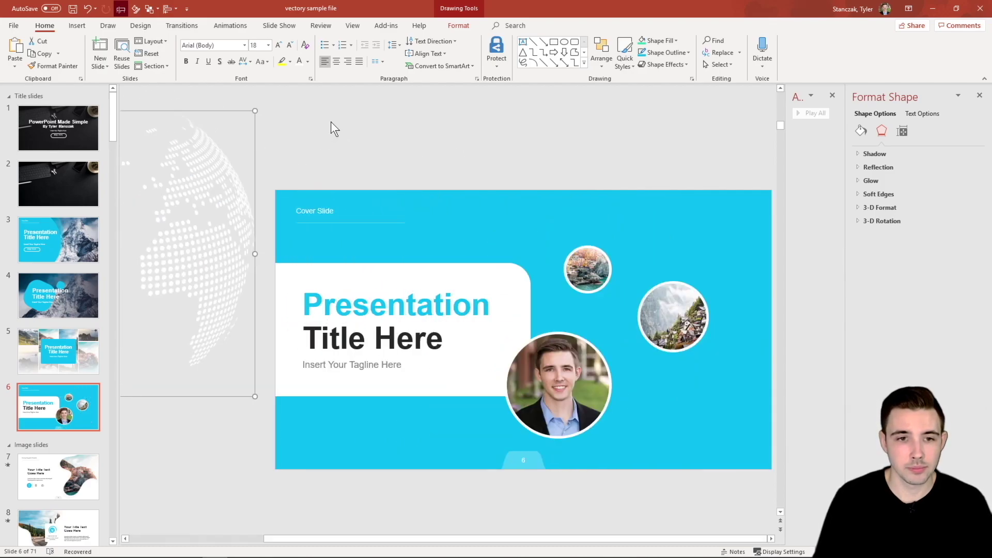
pyautogui.hotkey('ctrl', 'z')
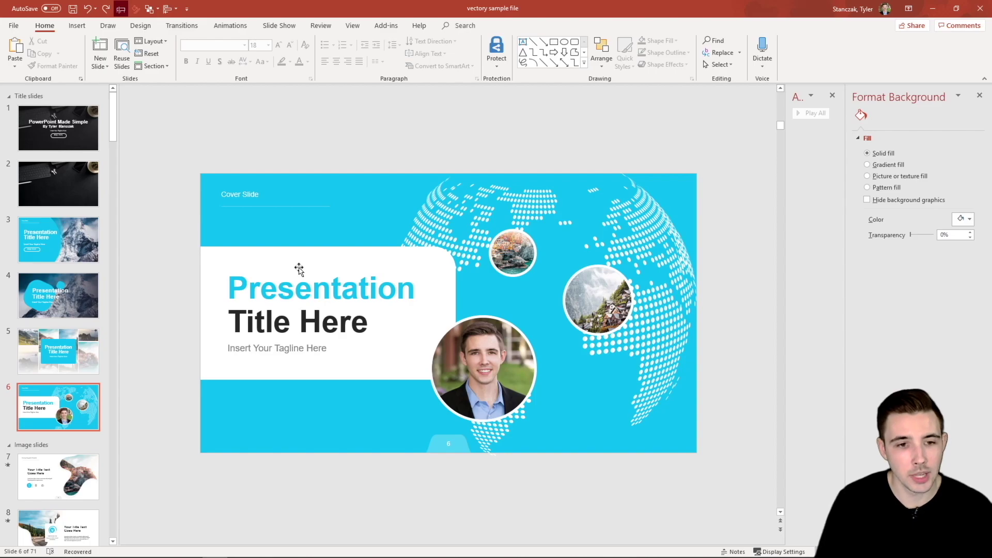
# - Add a new blank slide 7 after slide 6
pyautogui.click(66, 400)
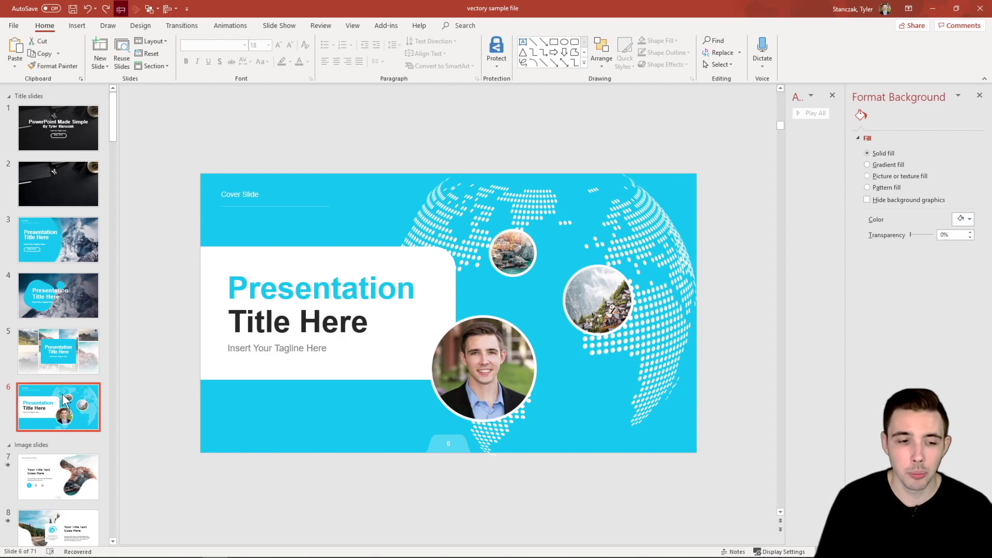
pyautogui.rightClick(66, 432)
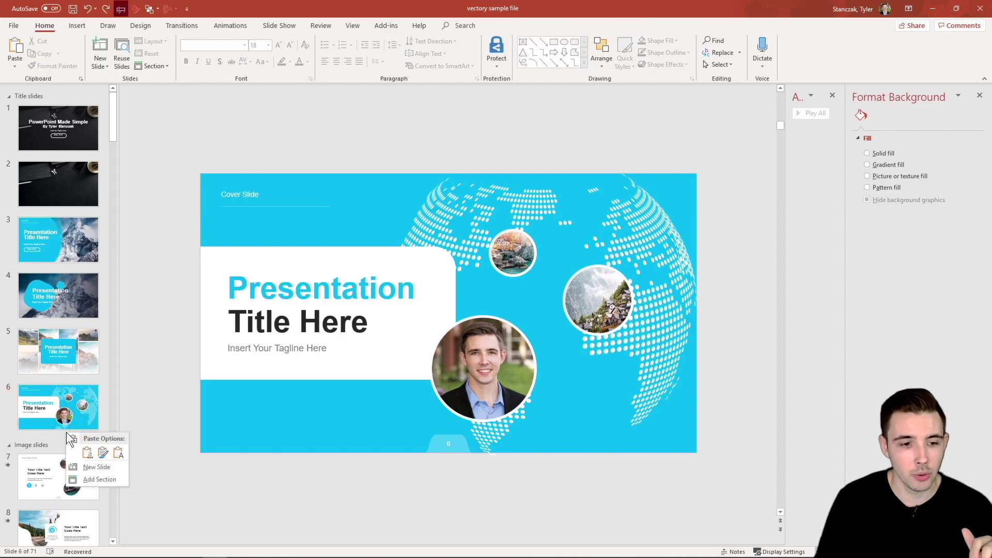
pyautogui.click(100, 462)
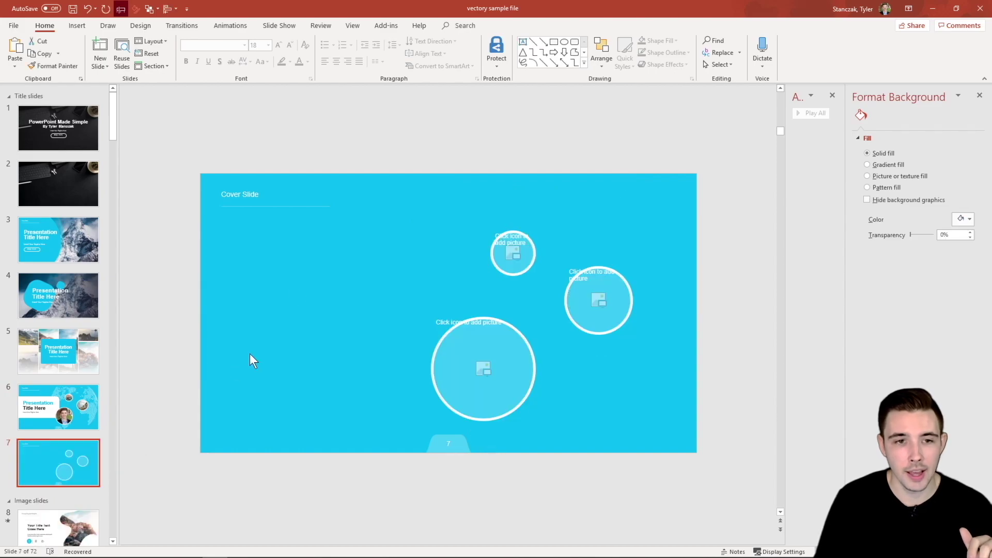
# - Fill slide 7's circles with the headshot, the dark desk photo and background2
pyautogui.click(487, 368)
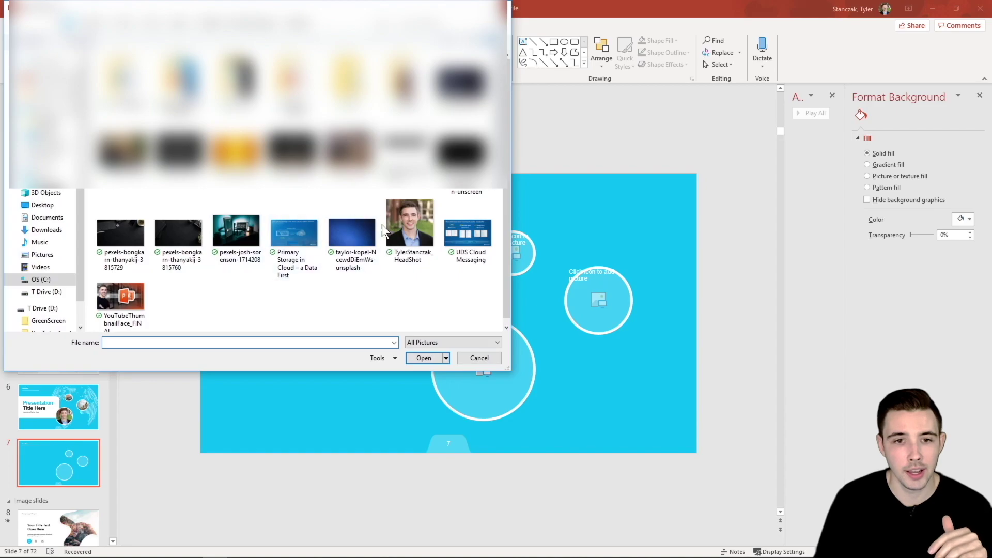
pyautogui.click(396, 227)
pyautogui.click(423, 357)
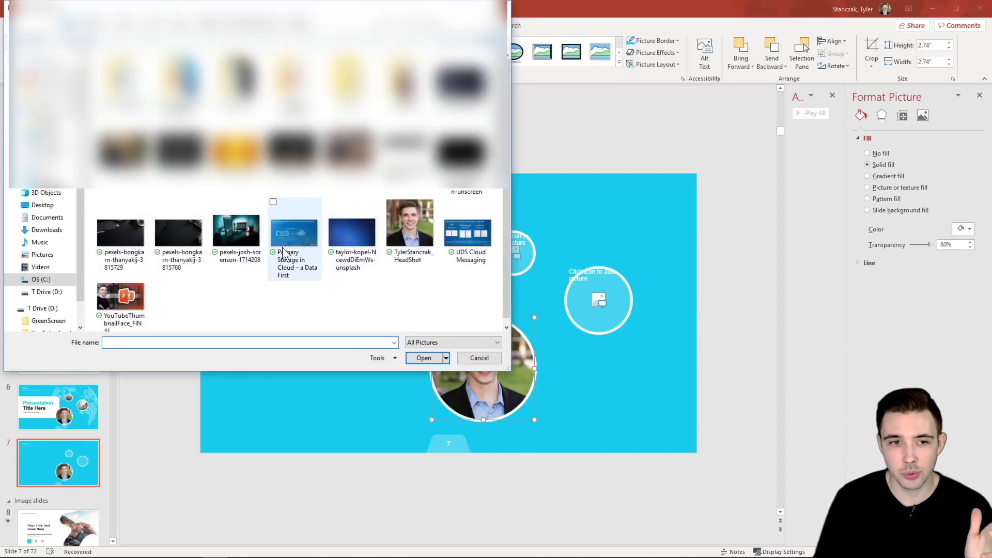
pyautogui.click(235, 233)
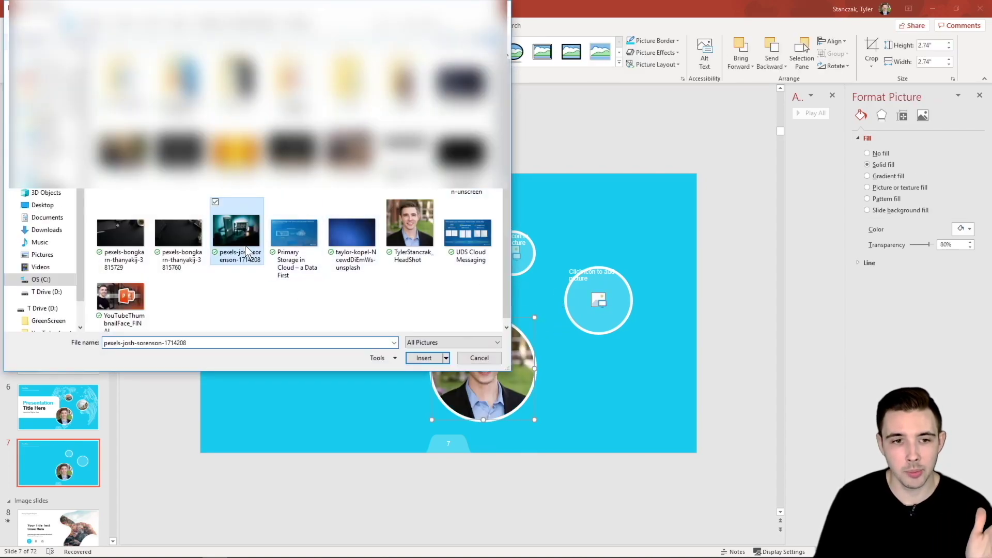
pyautogui.click(418, 359)
pyautogui.click(515, 254)
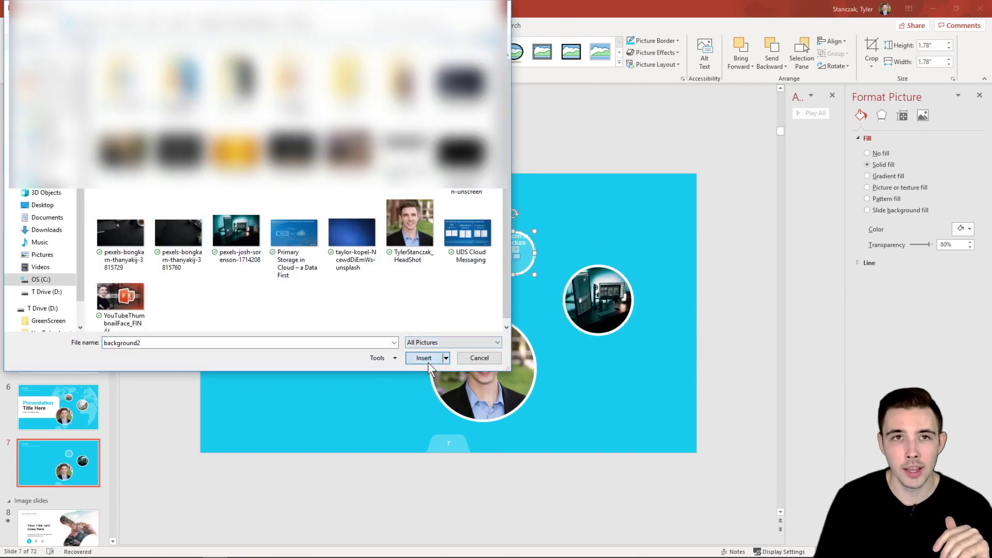
pyautogui.click(429, 362)
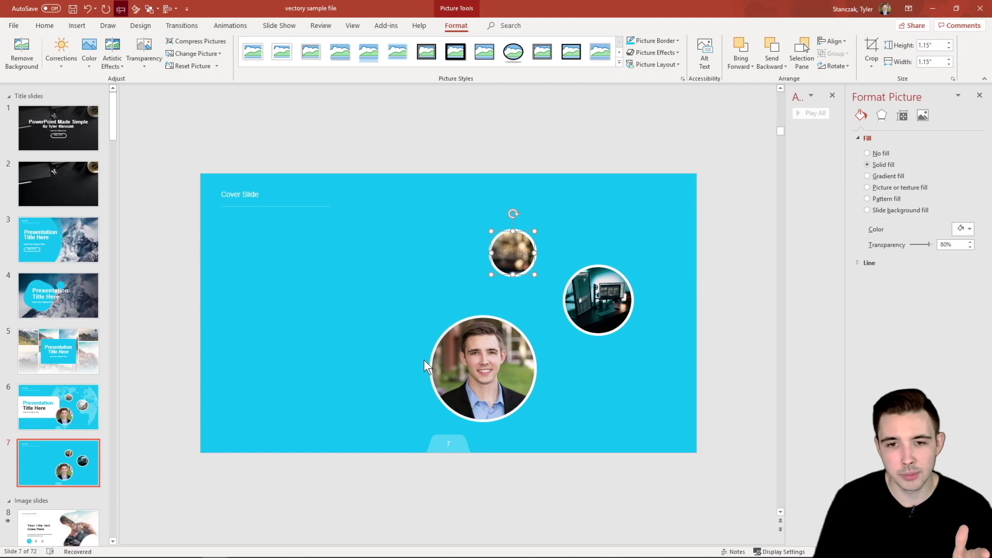
pyautogui.click(422, 159)
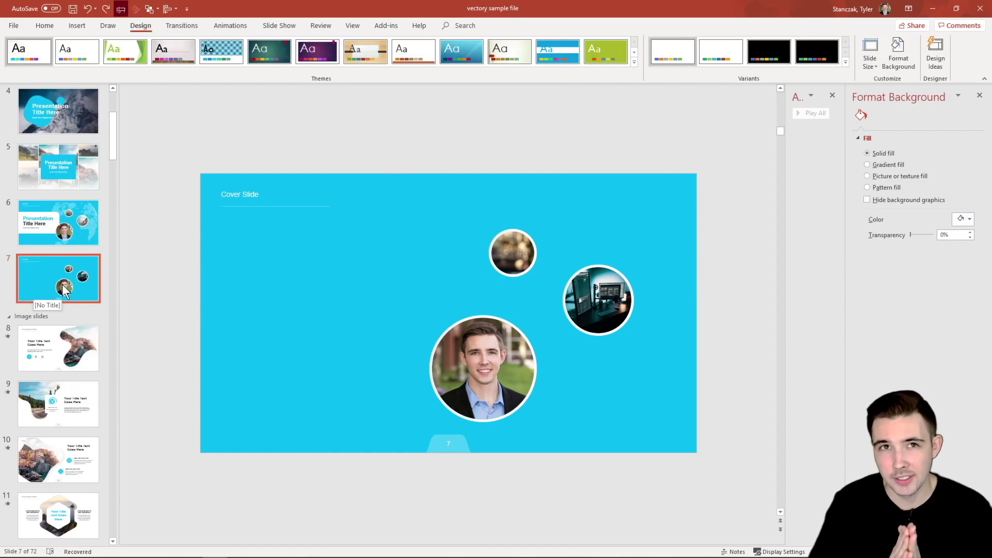
# - Open island photo slide 10 and apply the black Design variant with green accents
pyautogui.click(57, 365)
pyautogui.click(65, 393)
pyautogui.click(60, 448)
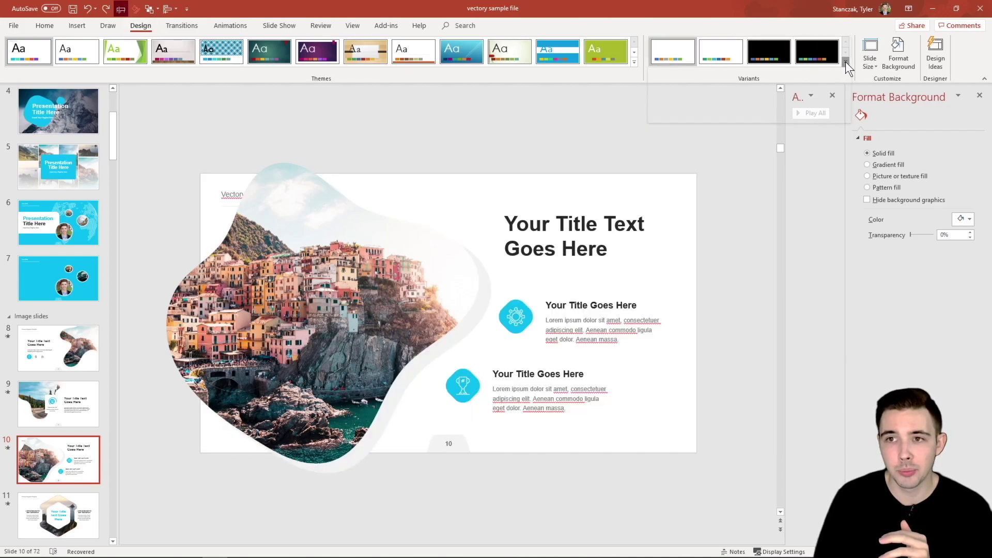
pyautogui.click(845, 61)
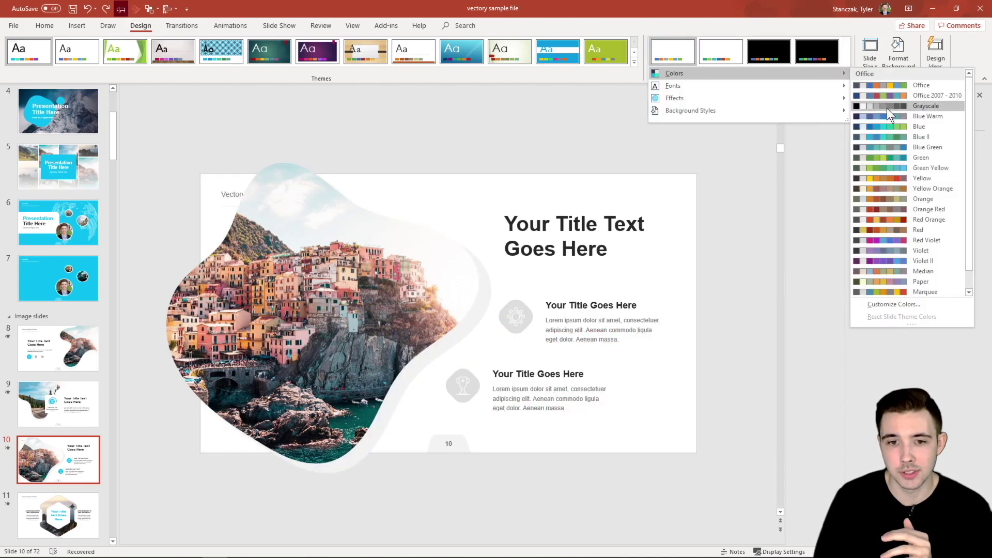
pyautogui.moveTo(674, 74)
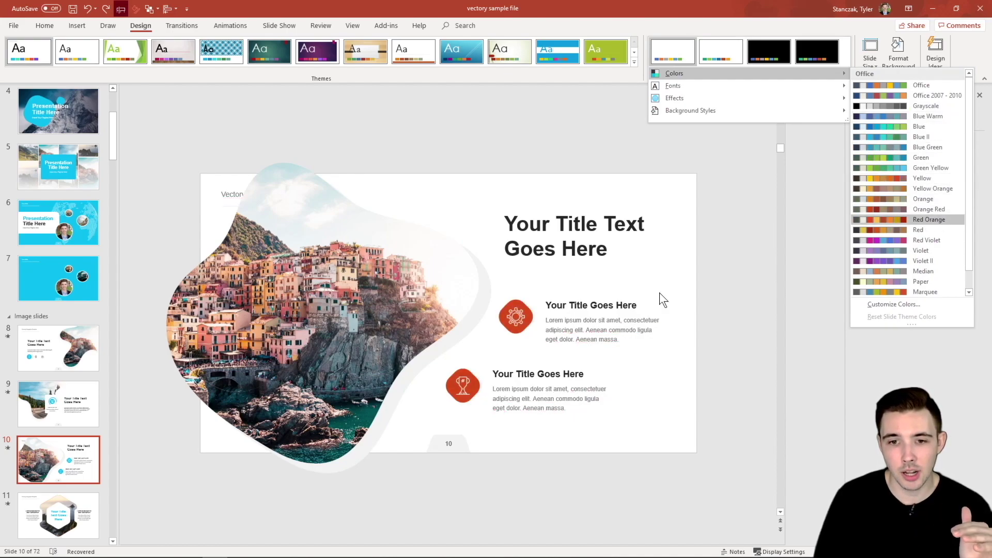
pyautogui.click(504, 317)
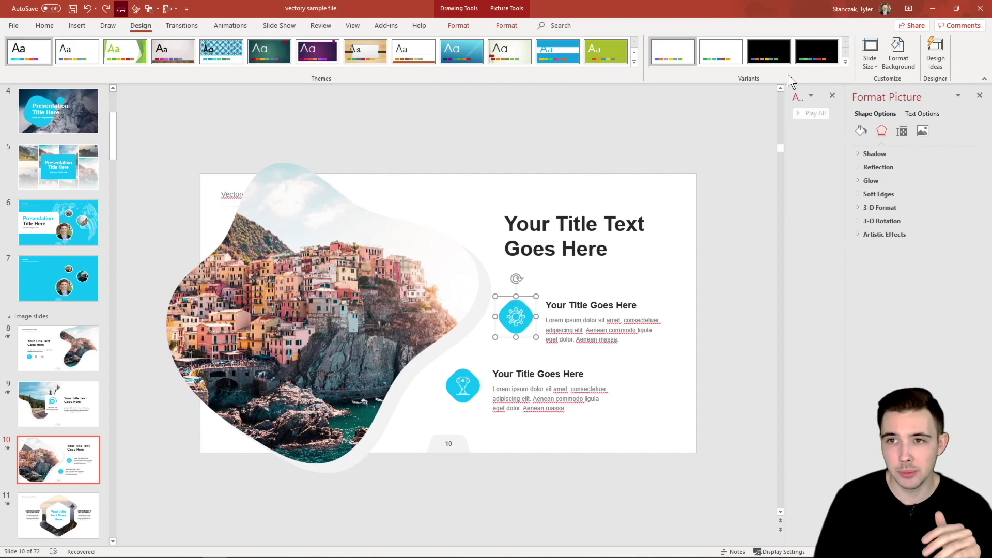
pyautogui.click(823, 53)
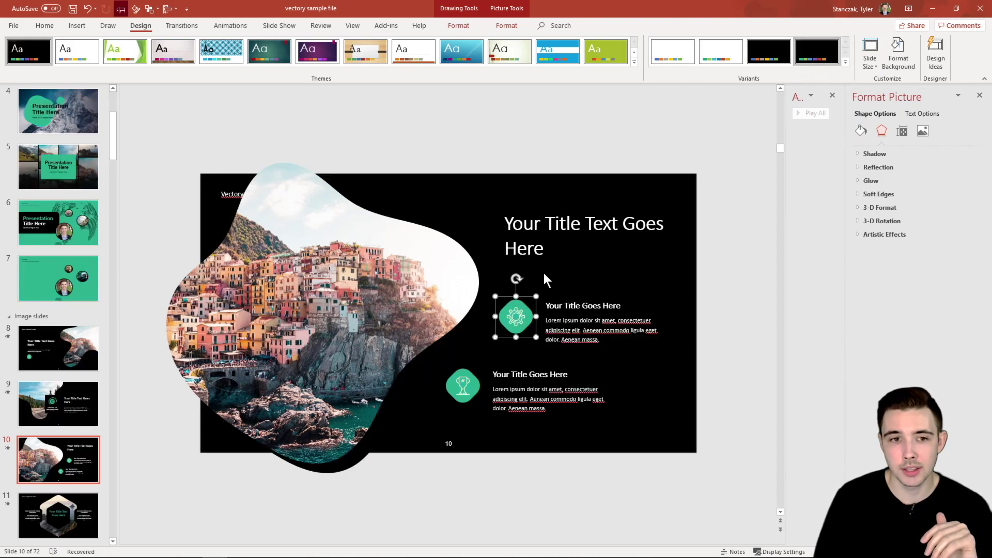
pyautogui.click(492, 142)
pyautogui.scroll(-2, 46, 450)
pyautogui.scroll(-2, 47, 449)
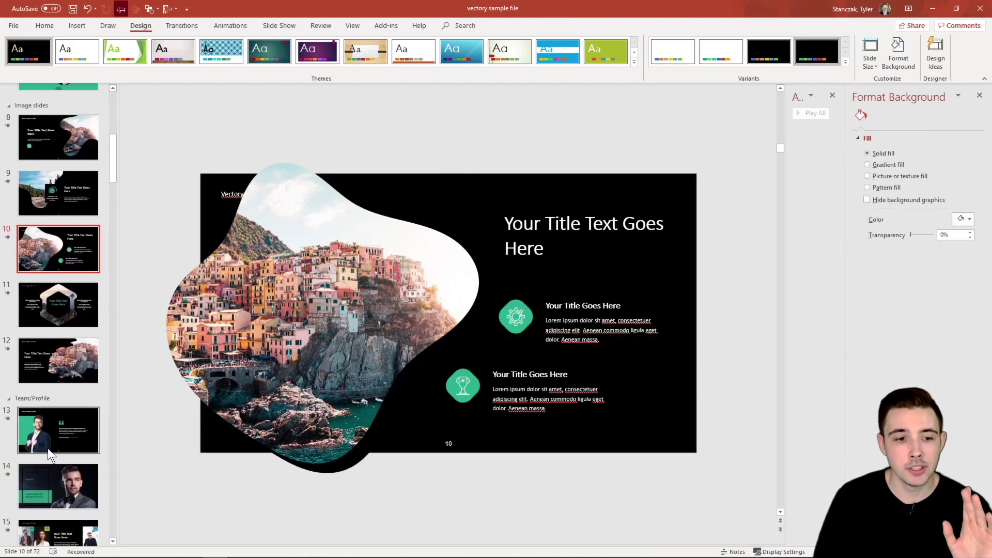
pyautogui.scroll(-2, 47, 446)
pyautogui.scroll(-1, 47, 446)
pyautogui.scroll(-2, 49, 443)
pyautogui.scroll(-2, 50, 444)
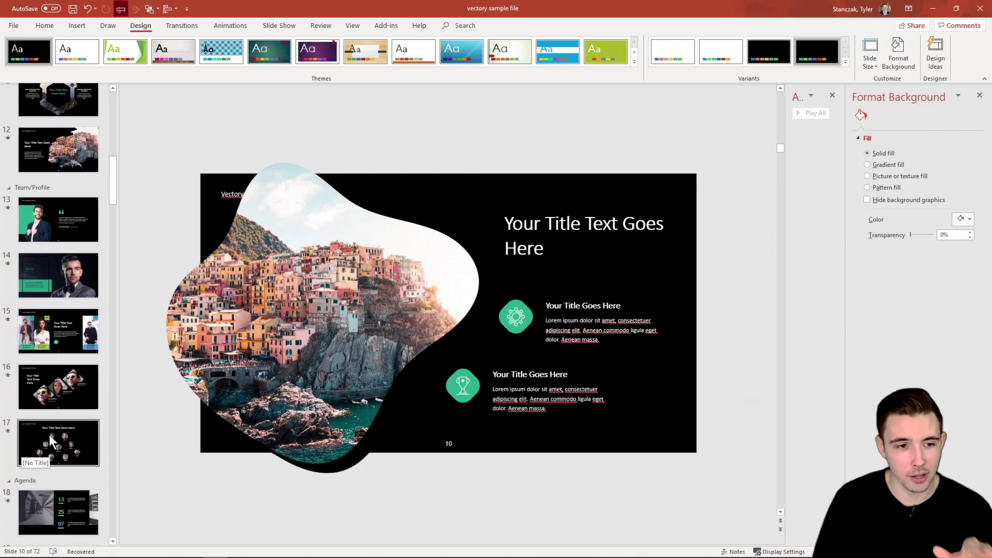
pyautogui.scroll(-2, 49, 435)
pyautogui.scroll(-2, 49, 435)
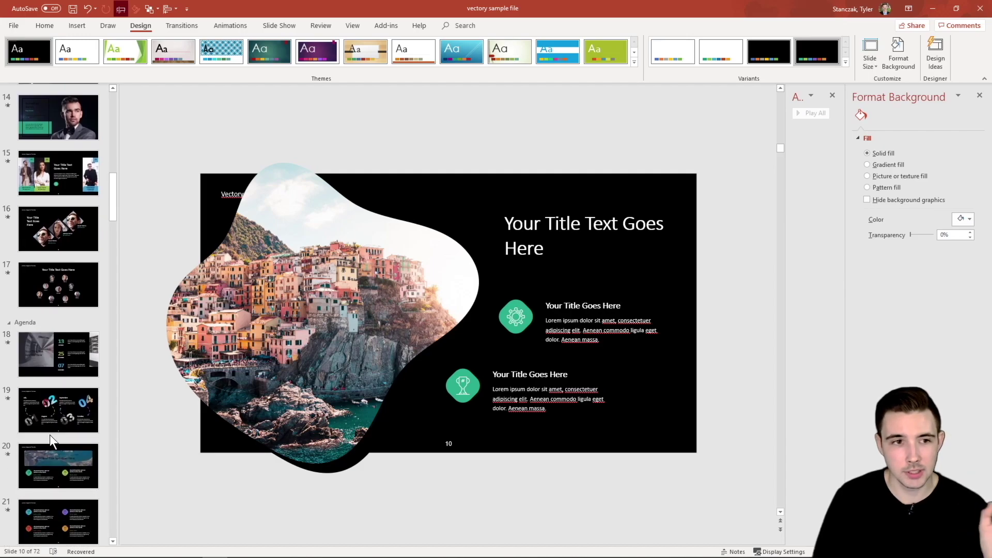
pyautogui.scroll(-2, 49, 435)
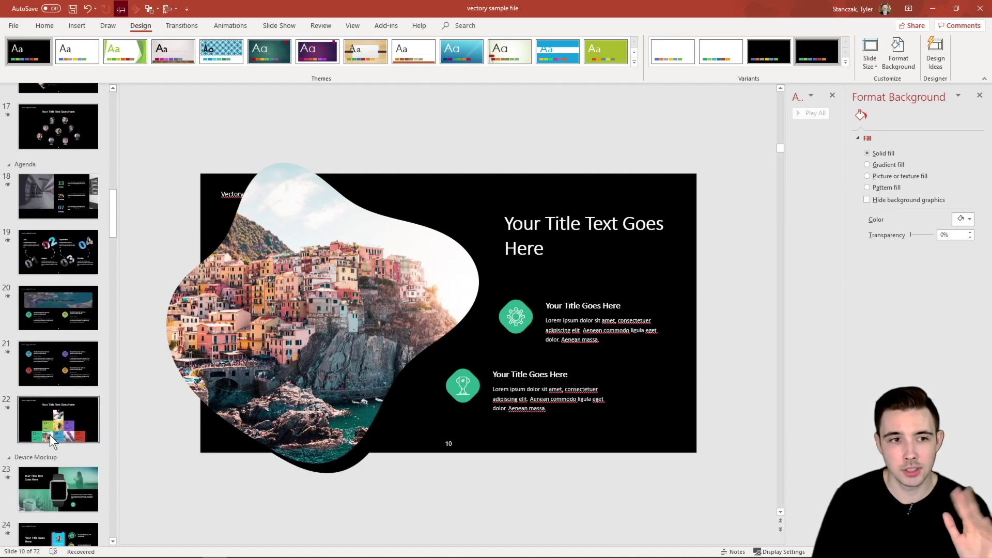
pyautogui.scroll(2, 50, 435)
pyautogui.scroll(2, 50, 435)
pyautogui.scroll(2, 50, 435)
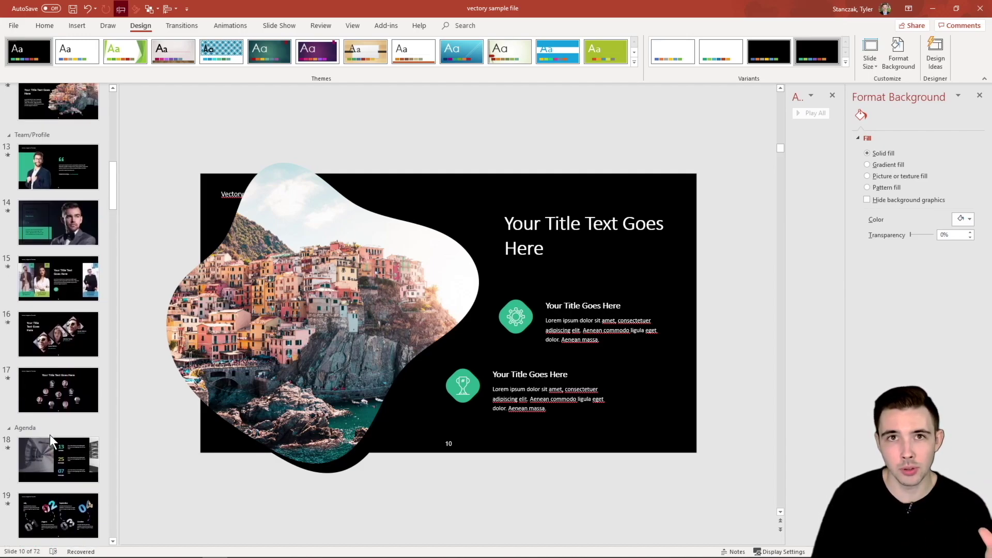
pyautogui.scroll(2, 50, 435)
pyautogui.scroll(2, 50, 435)
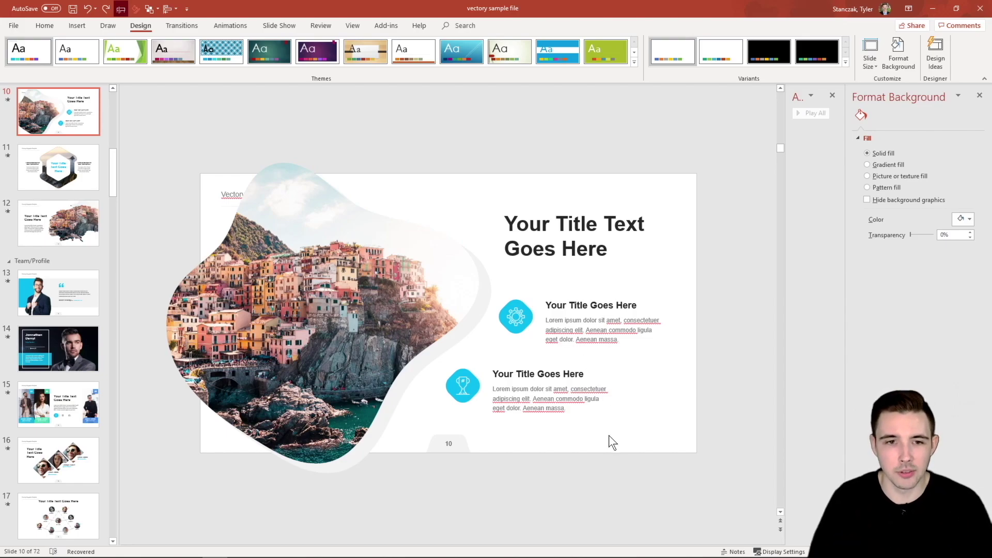
# - Copy slide 10 and create a new blank presentation
pyautogui.rightClick(63, 113)
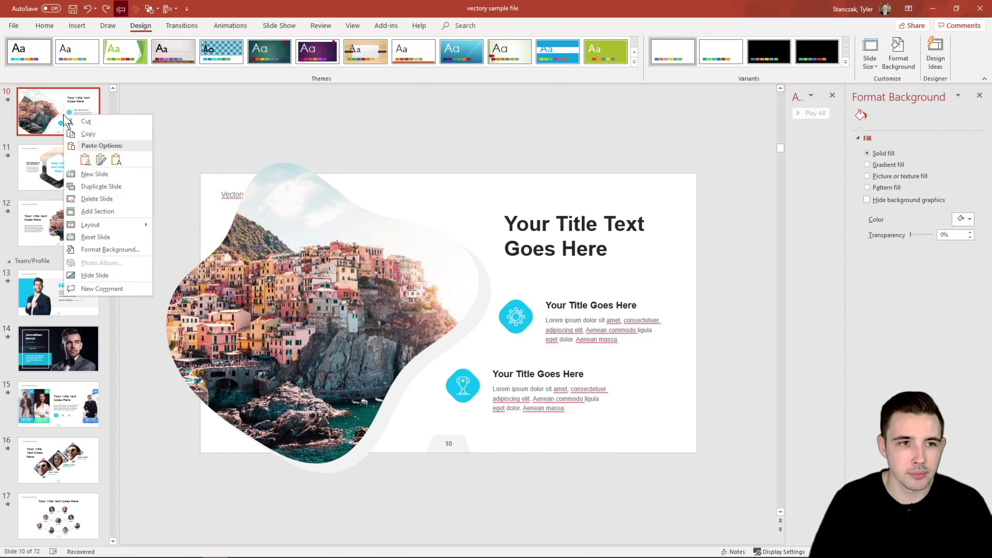
pyautogui.click(100, 133)
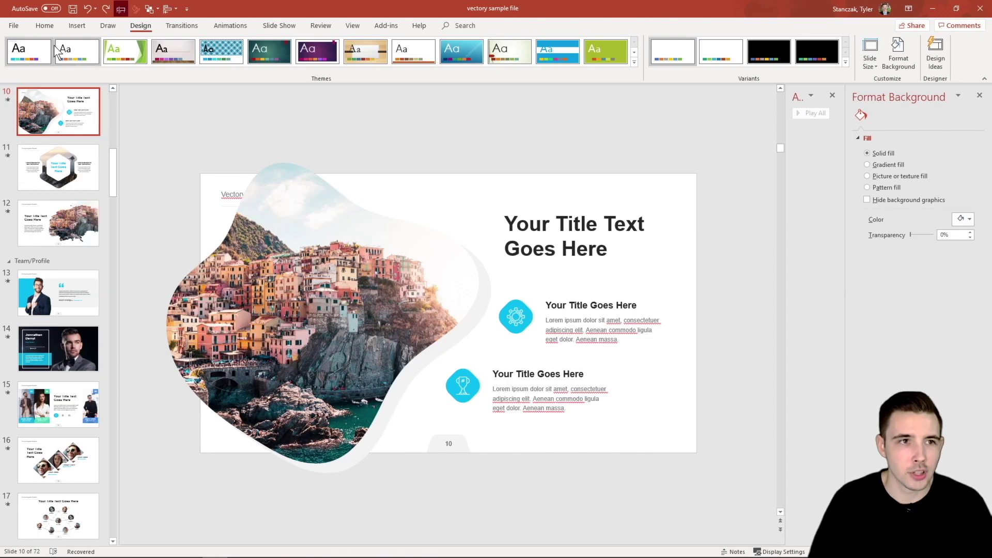
pyautogui.click(13, 25)
pyautogui.click(34, 73)
pyautogui.click(136, 130)
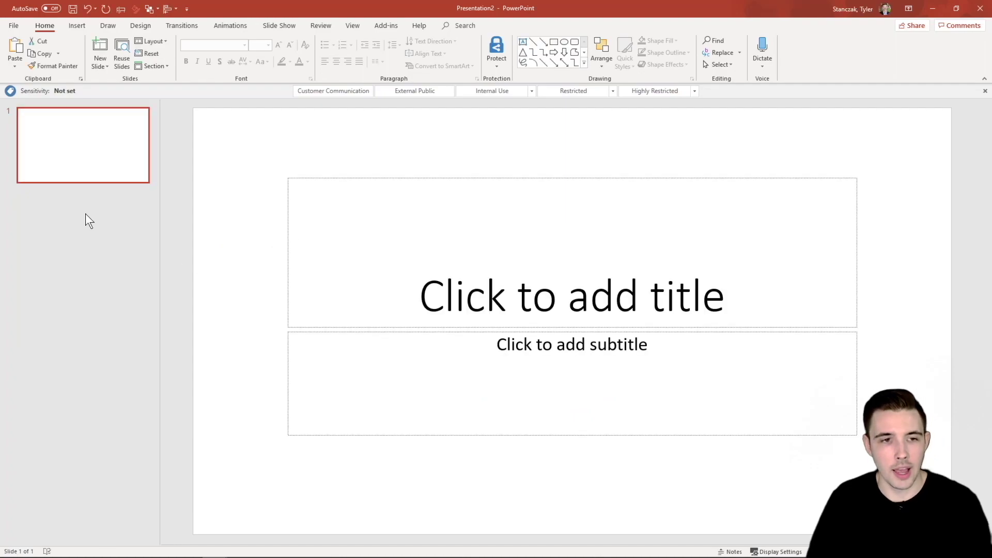
# - Paste the copied island slide into the new deck as slide 2
pyautogui.rightClick(84, 205)
pyautogui.click(122, 226)
pyautogui.click(132, 273)
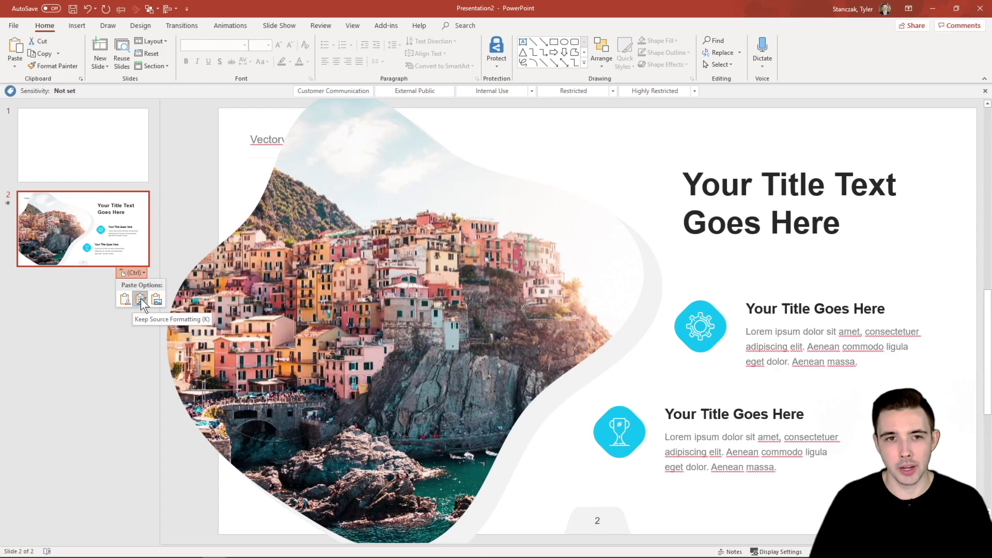
# - Add a new slide 3 and look over its layout options
pyautogui.rightClick(73, 271)
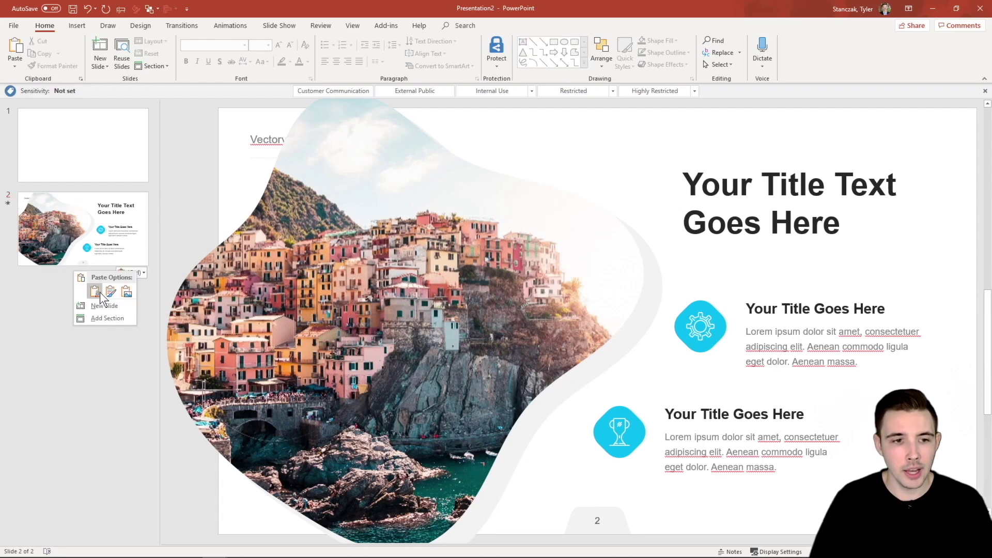
pyautogui.click(90, 306)
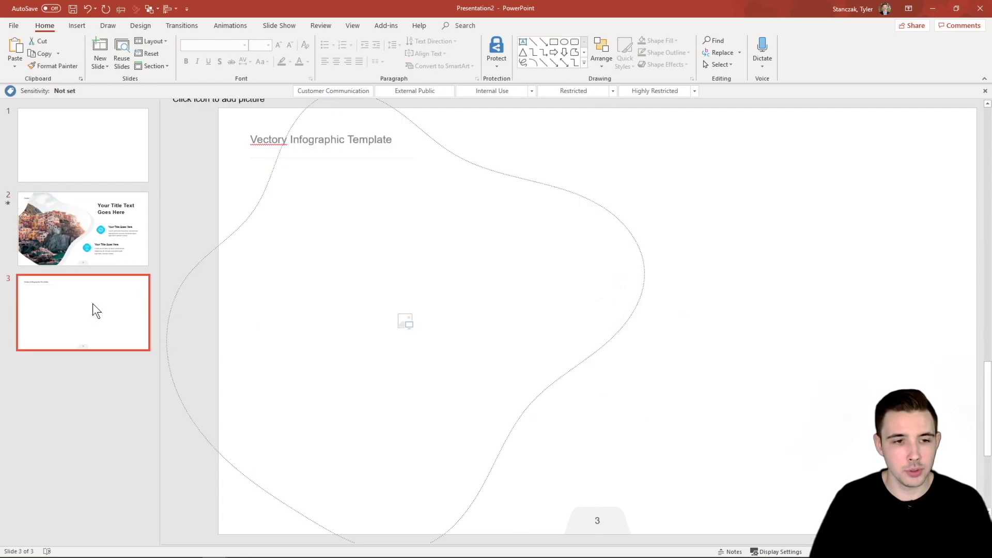
pyautogui.rightClick(94, 304)
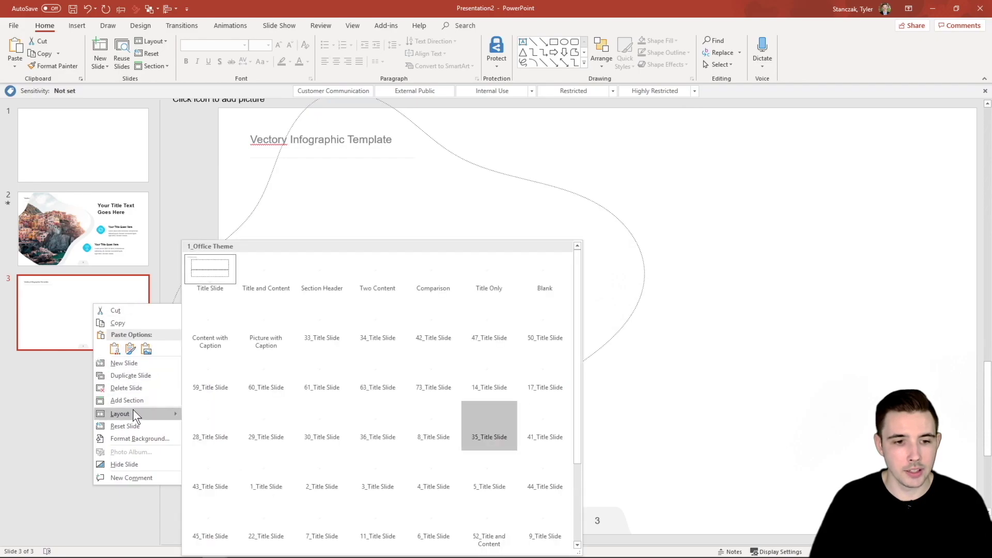
pyautogui.scroll(-3, 355, 359)
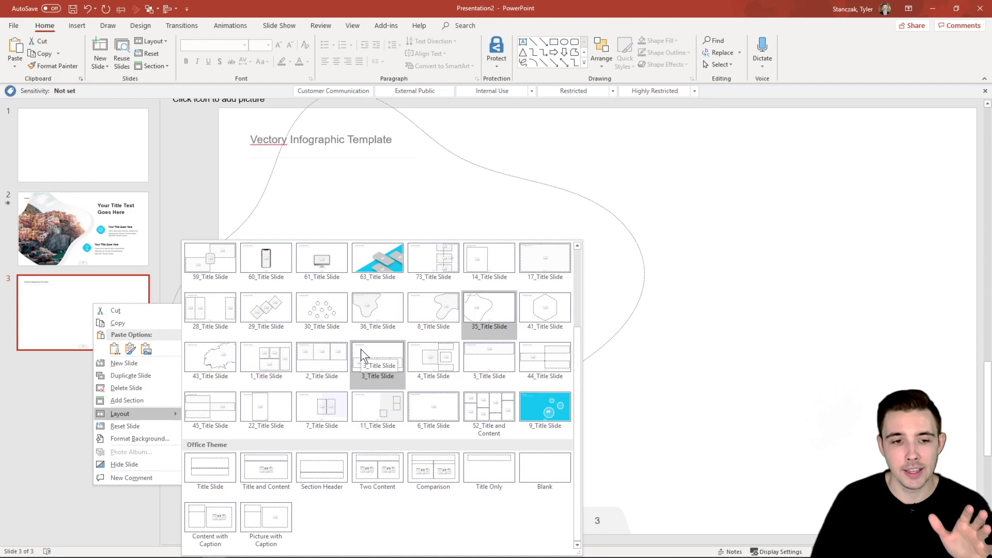
pyautogui.scroll(2, 361, 348)
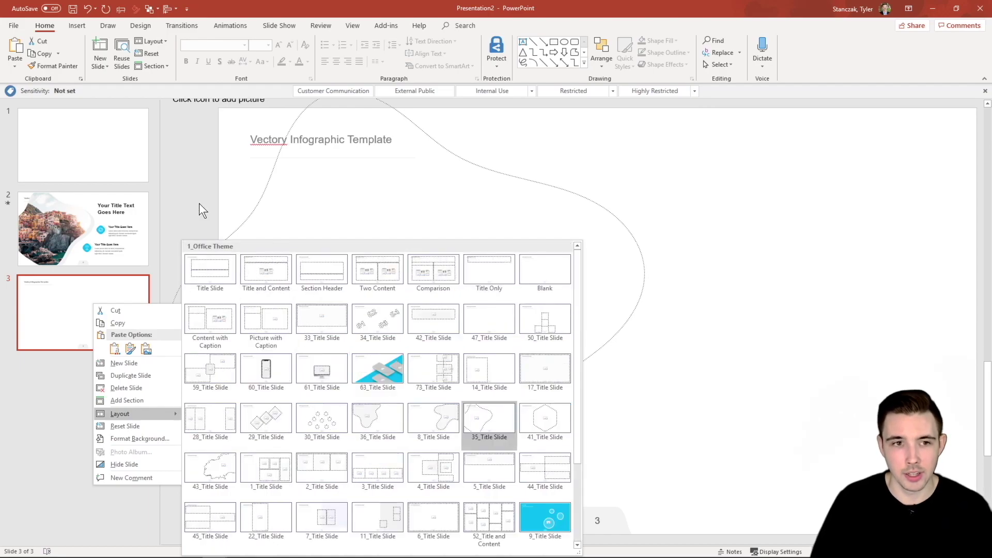
pyautogui.click(178, 183)
# - Delete the island photo from slide 2, then move to slide 3
pyautogui.click(117, 145)
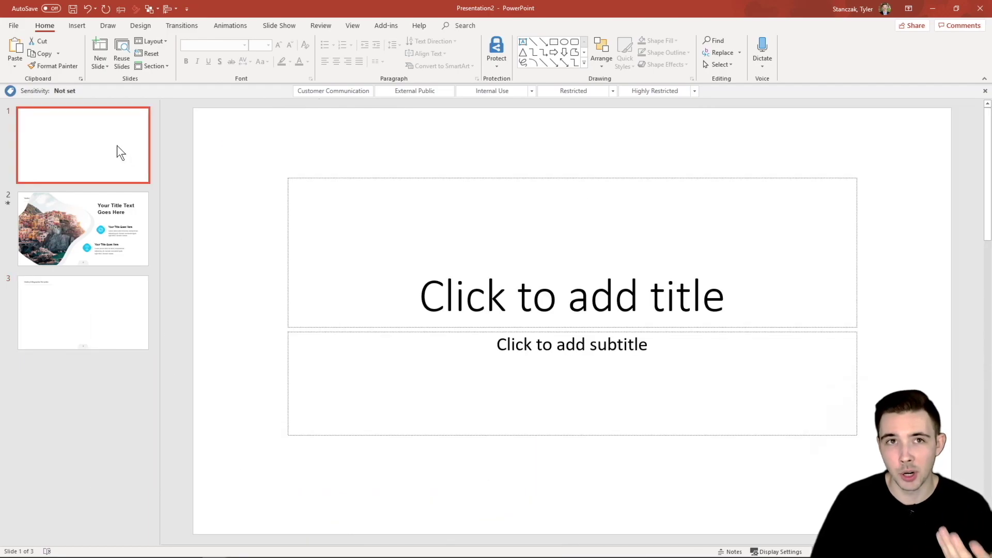
pyautogui.click(128, 252)
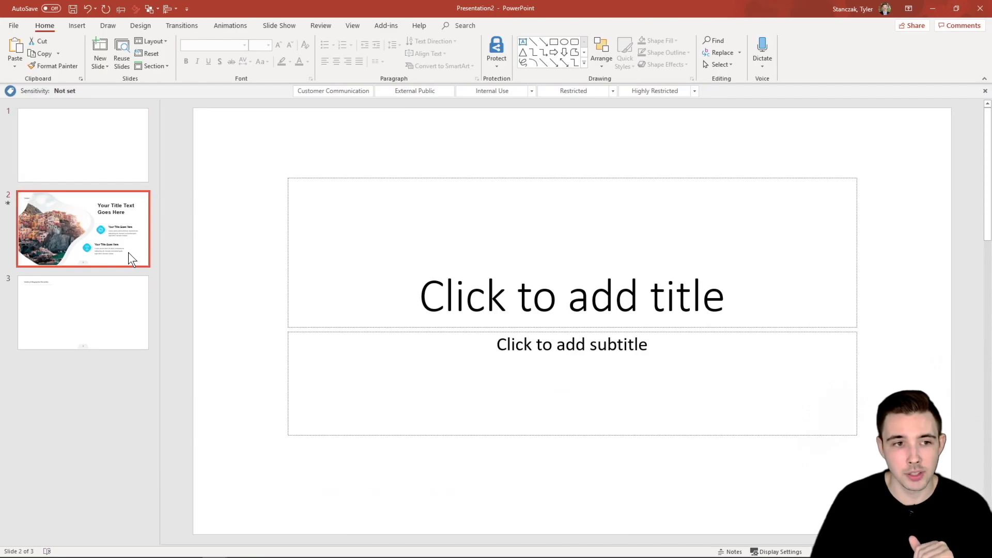
pyautogui.press('Delete')
pyautogui.scroll(3, 179, 269)
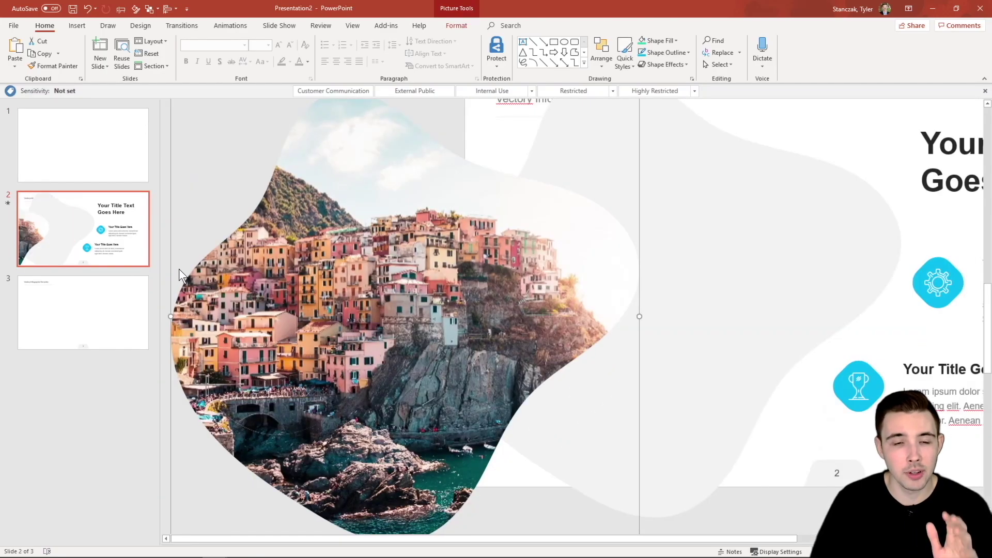
pyautogui.scroll(-3, 179, 268)
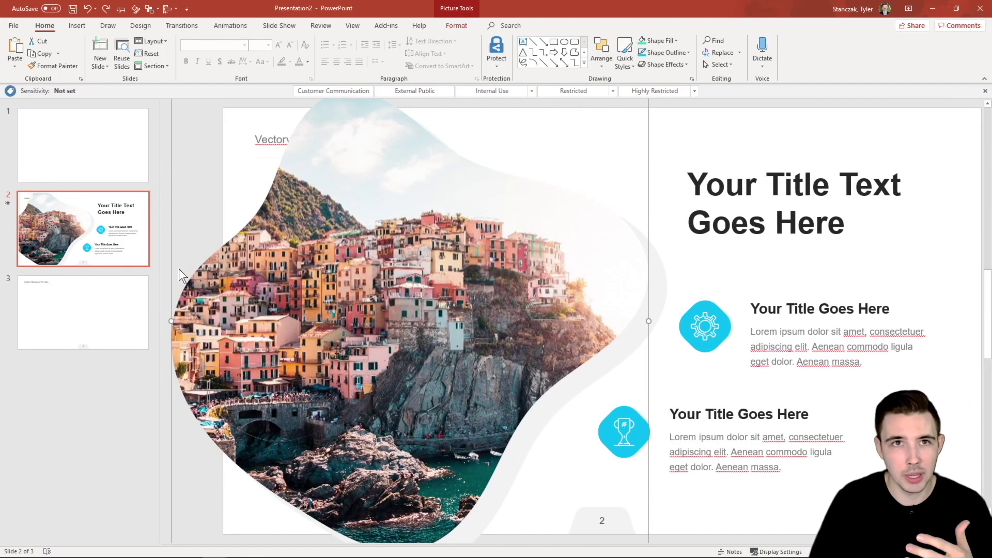
pyautogui.click(84, 312)
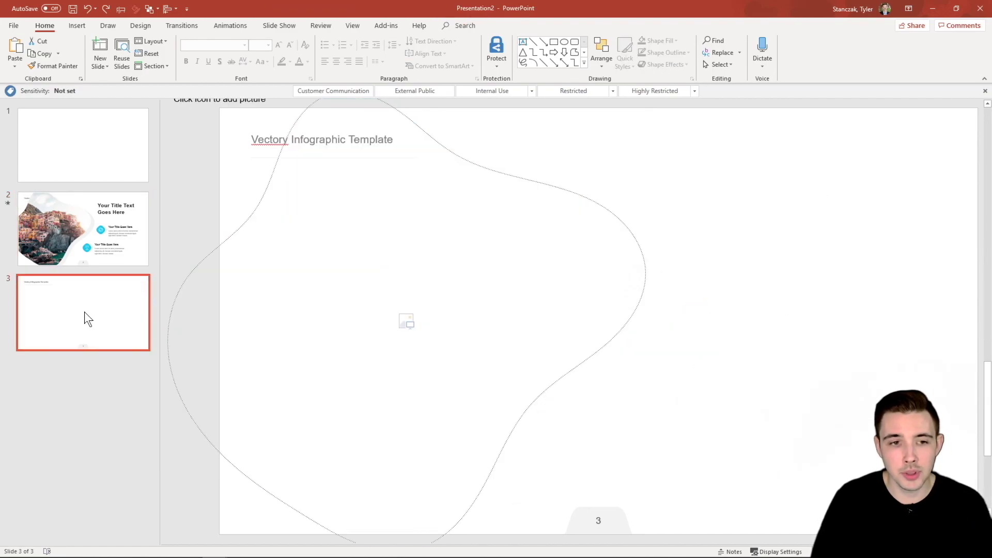
# - Fill slide 3's blob placeholder with the pexels-josh-sorenson workstation photo
pyautogui.click(407, 325)
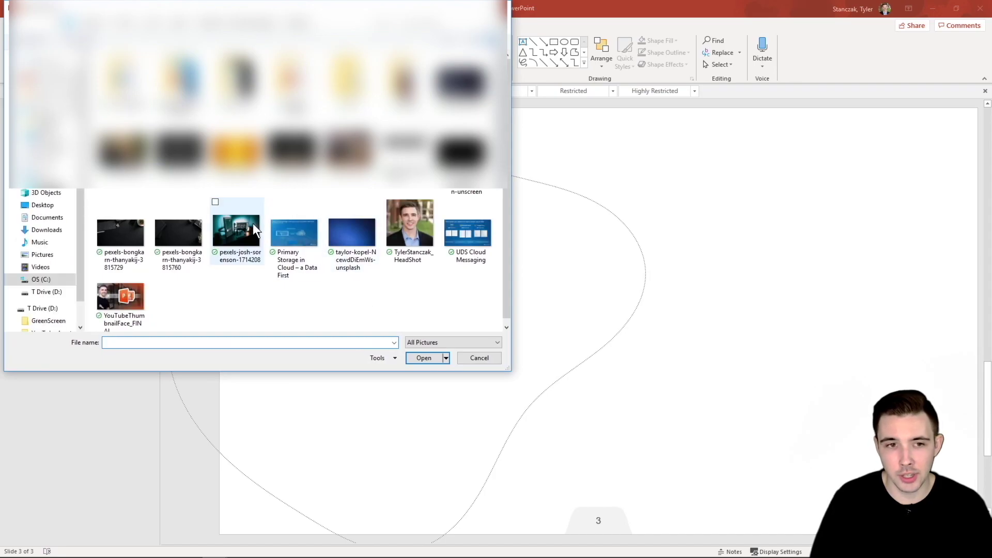
pyautogui.click(247, 226)
pyautogui.click(418, 359)
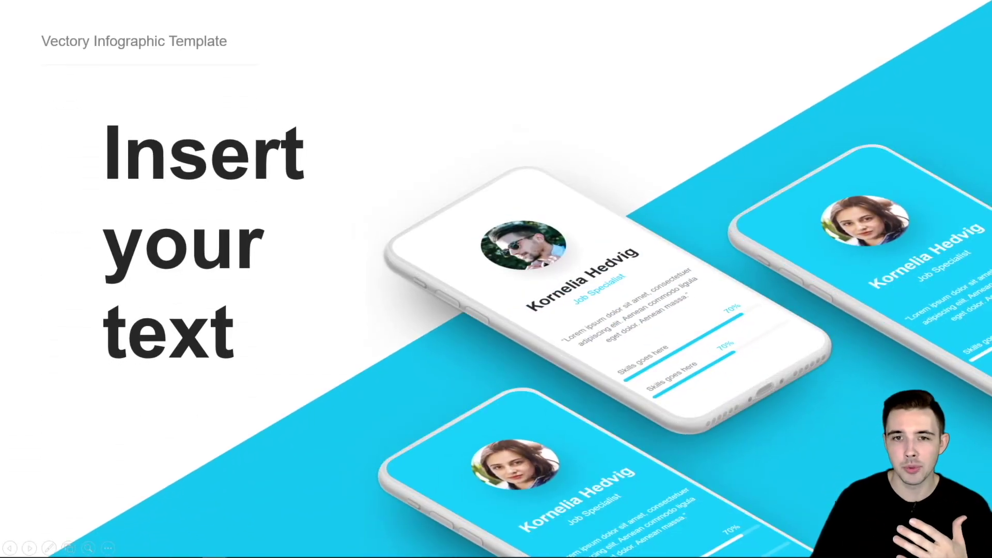
# - Exit the slide show and select the upper white phone's screen picture on slide 27
pyautogui.press('Escape')
pyautogui.click(549, 333)
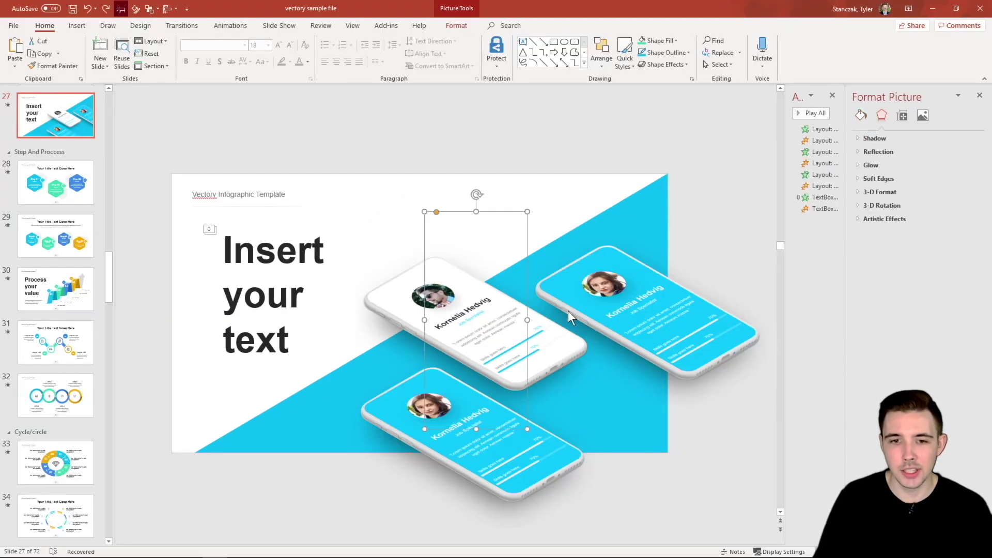
pyautogui.press('Tab')
pyautogui.click(459, 452)
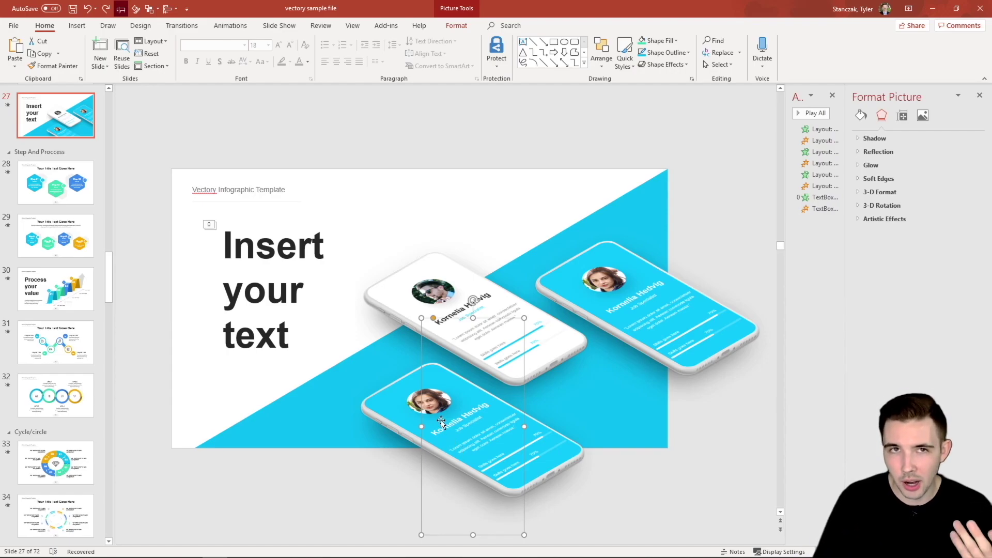
pyautogui.click(449, 298)
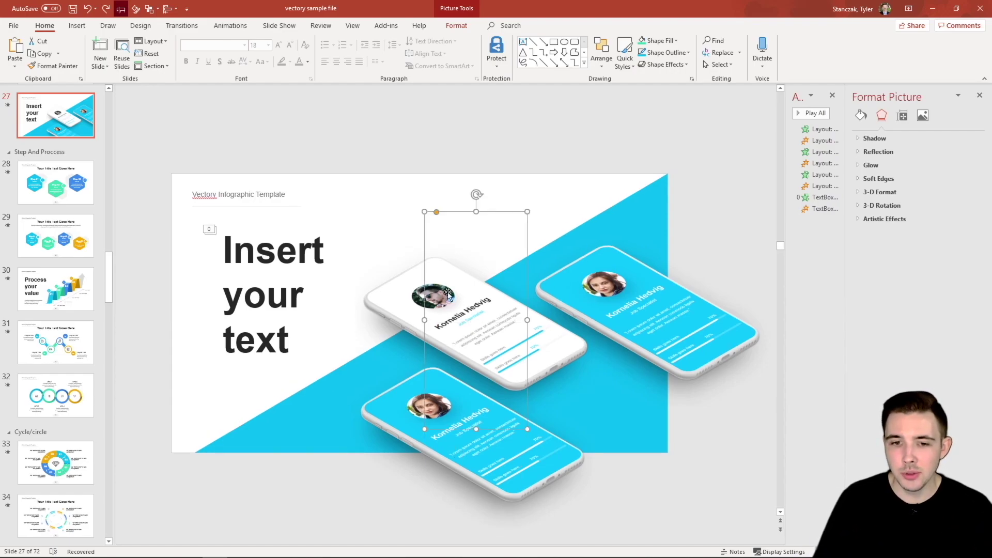
# - Swap the screen picture for the pexels-josh-sorenson photo and stretch it taller over the screen
pyautogui.rightClick(448, 292)
pyautogui.moveTo(487, 352)
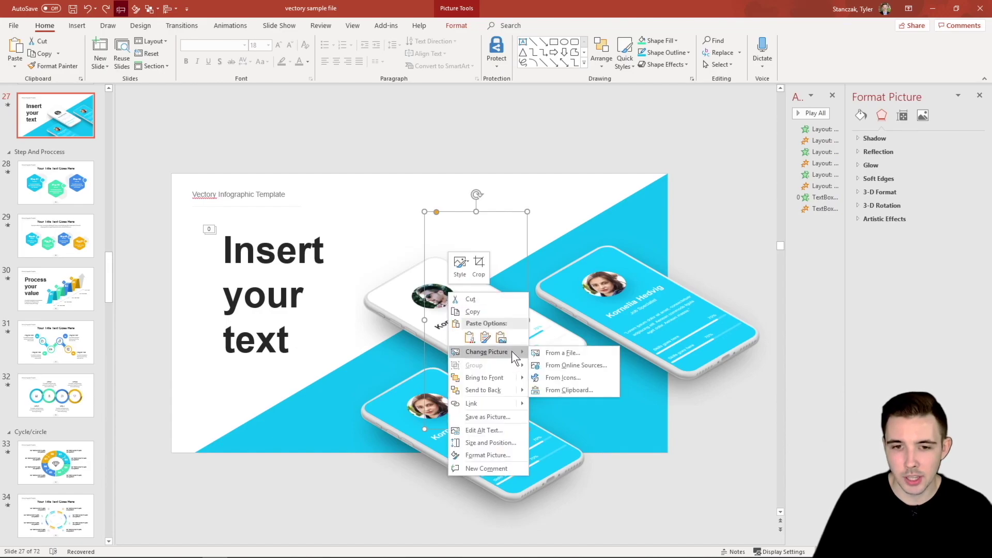
pyautogui.click(556, 354)
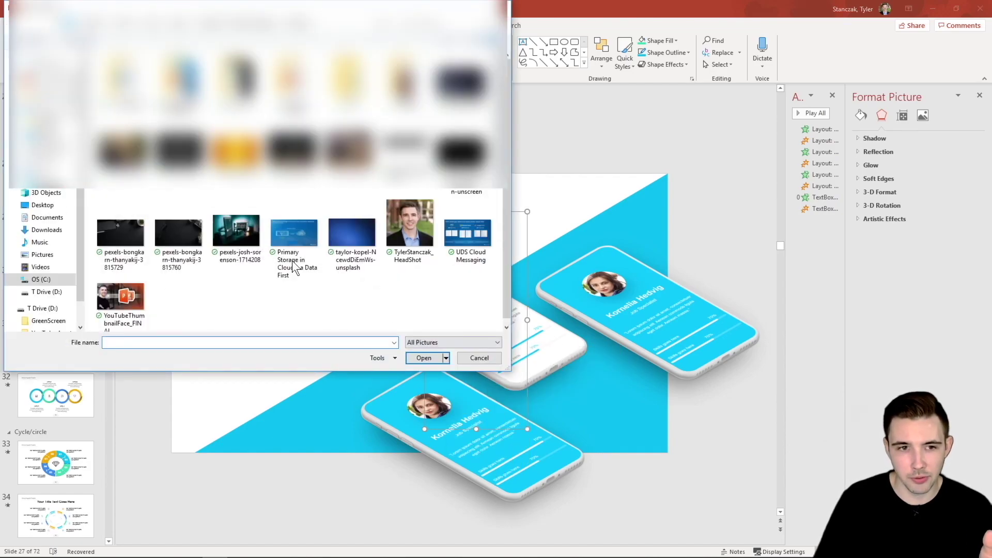
pyautogui.click(227, 234)
pyautogui.click(424, 358)
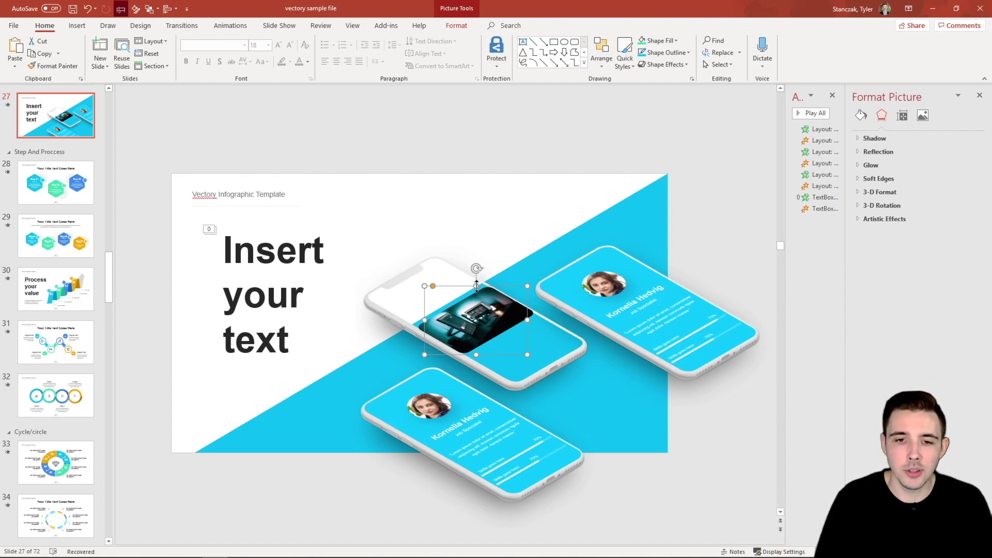
pyautogui.moveTo(476, 286); pyautogui.dragTo(476, 230)
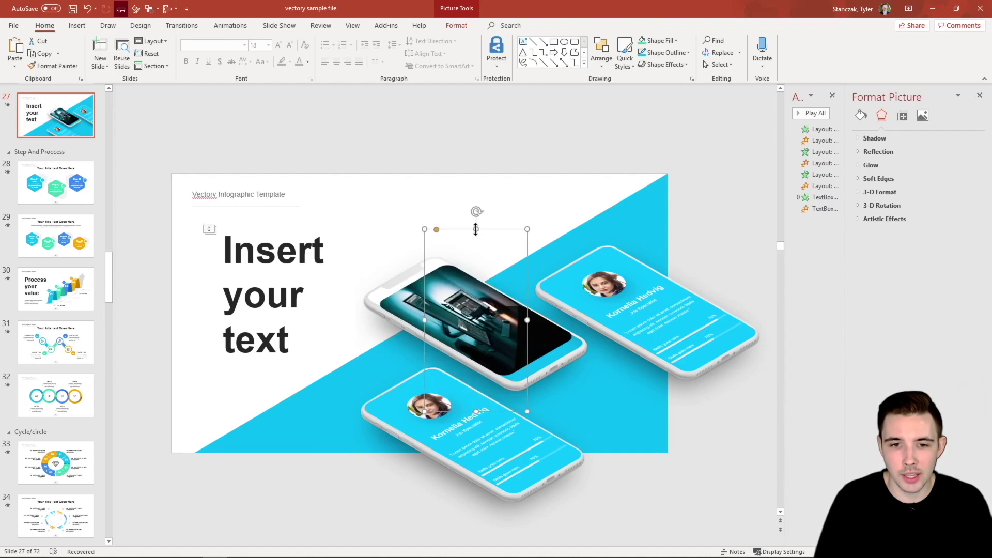
pyautogui.moveTo(476, 230); pyautogui.dragTo(476, 215)
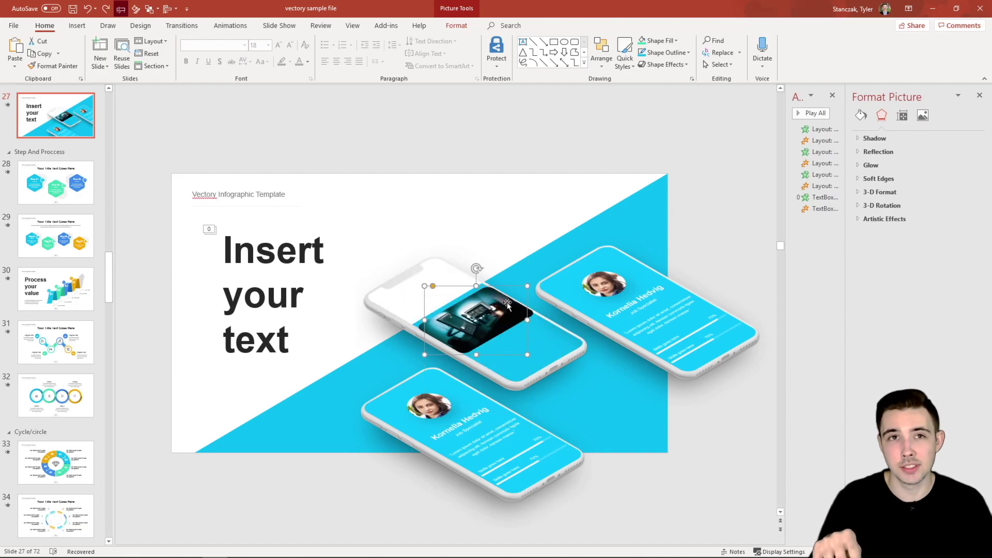
pyautogui.scroll(-5, 55, 298)
pyautogui.click(55, 299)
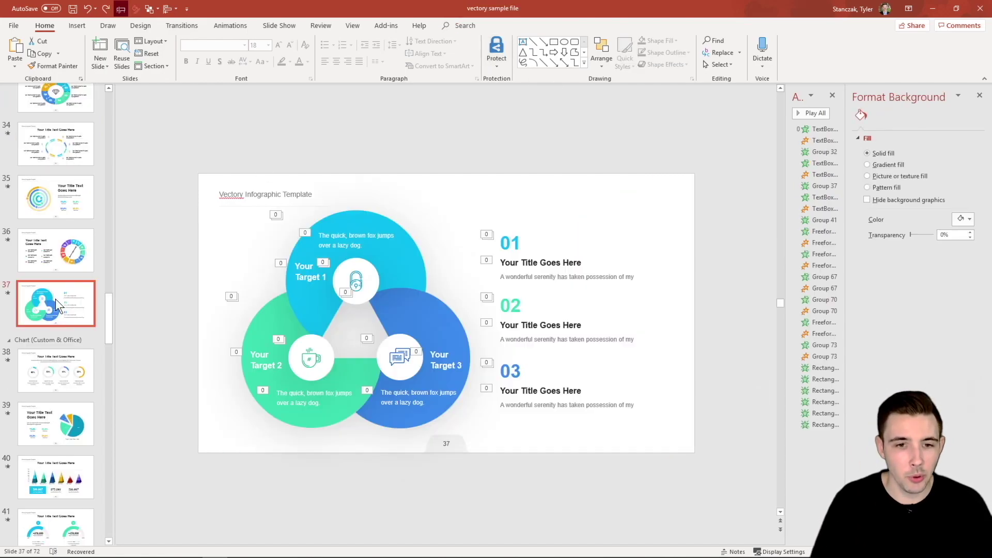
pyautogui.scroll(-2, 55, 298)
# - Go to the gauge graphics on slide 41 and preview it as a slide show
pyautogui.click(59, 288)
pyautogui.click(60, 328)
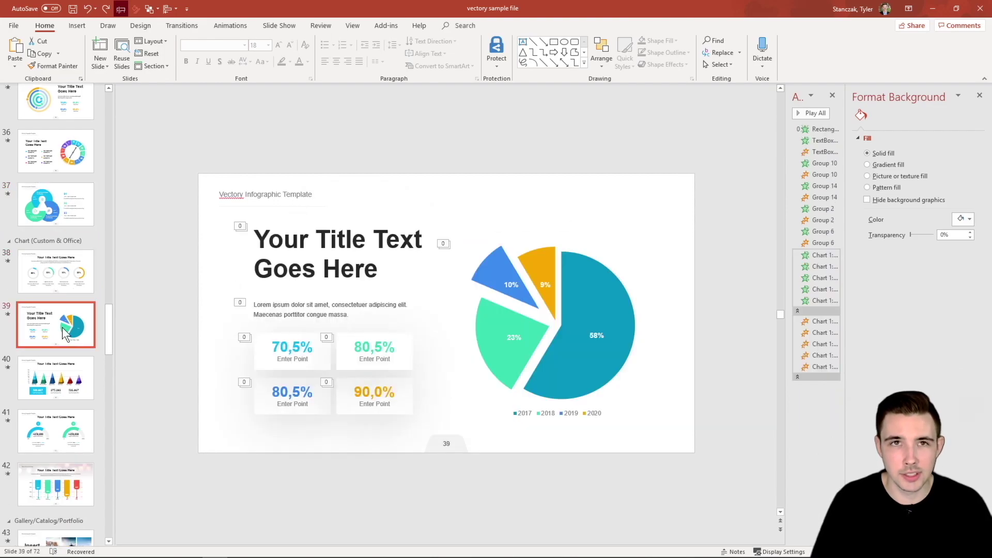
pyautogui.scroll(-1, 62, 326)
pyautogui.scroll(-3, 63, 326)
pyautogui.click(62, 315)
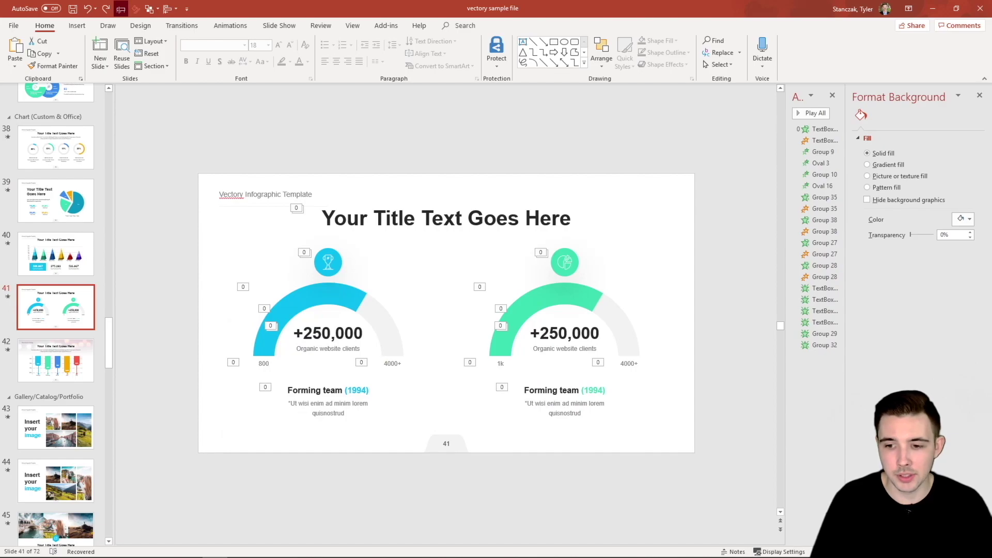
pyautogui.hotkey('shift', 'F5')
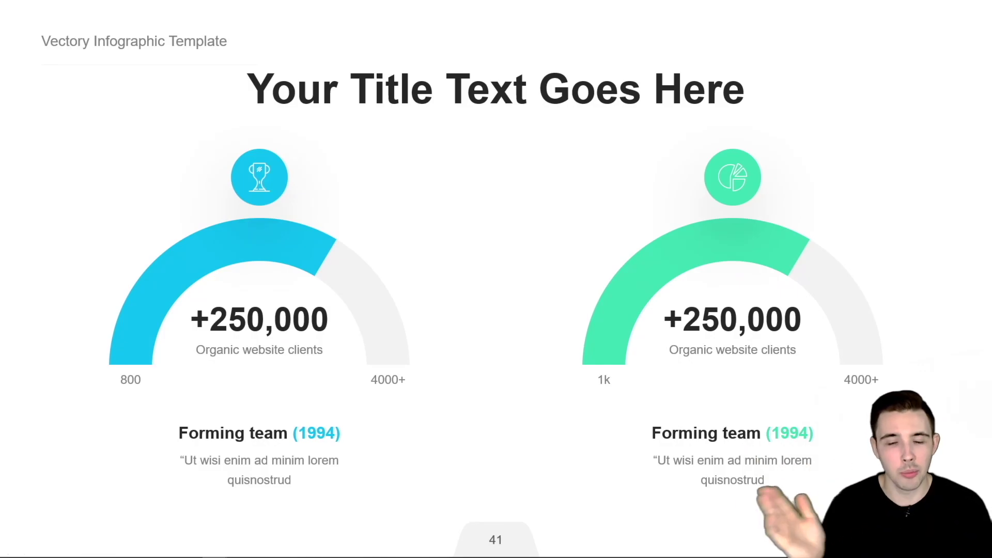
pyautogui.press('Escape')
# - Pull the left gauge's blue arc back to a shorter sweep with its adjustment handle
pyautogui.click(343, 301)
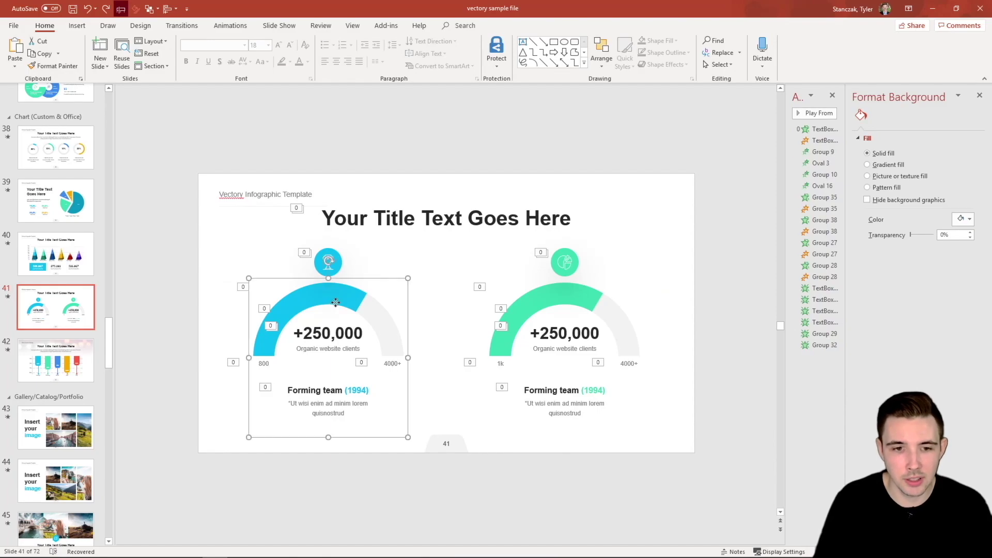
pyautogui.click(343, 301)
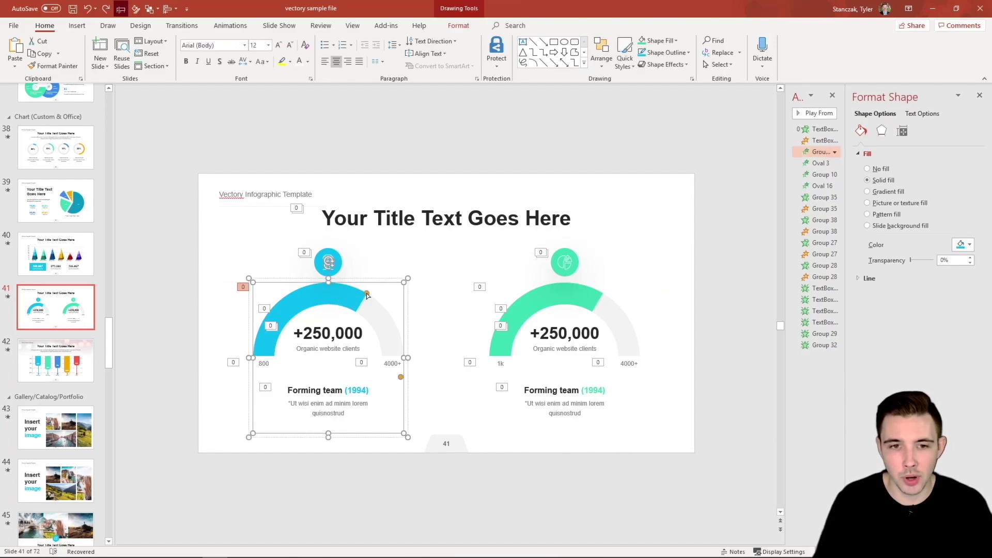
pyautogui.moveTo(366, 295); pyautogui.dragTo(302, 283)
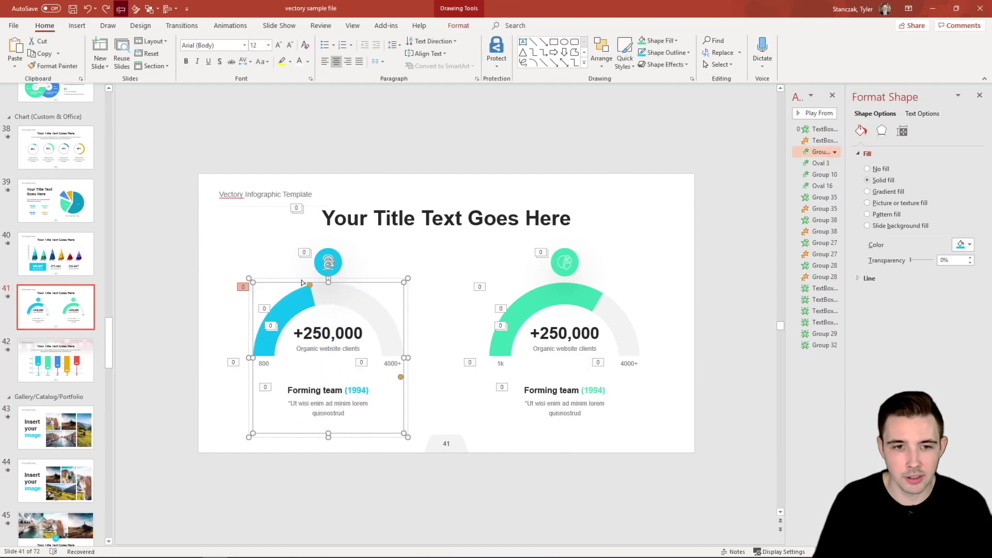
pyautogui.click(228, 260)
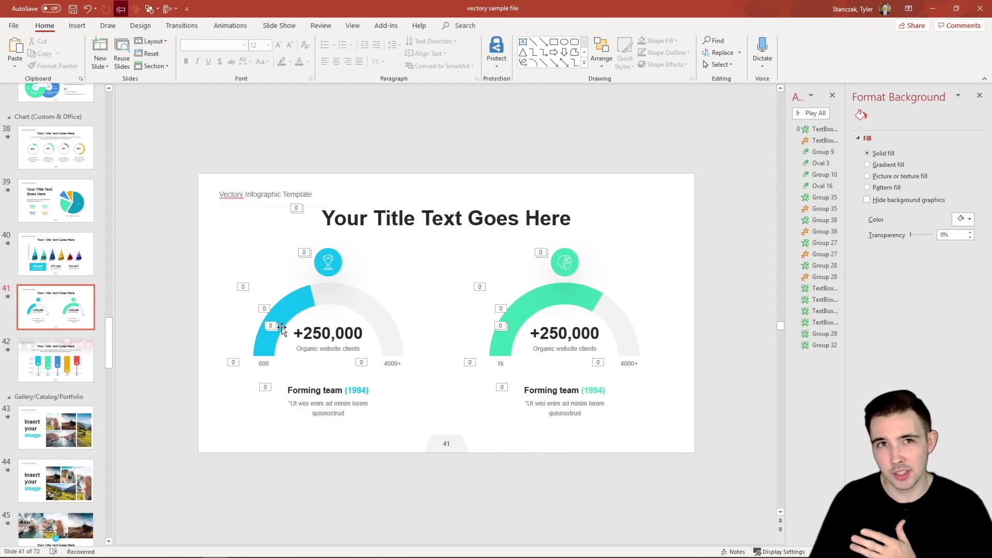
pyautogui.moveTo(108, 341); pyautogui.dragTo(106, 522)
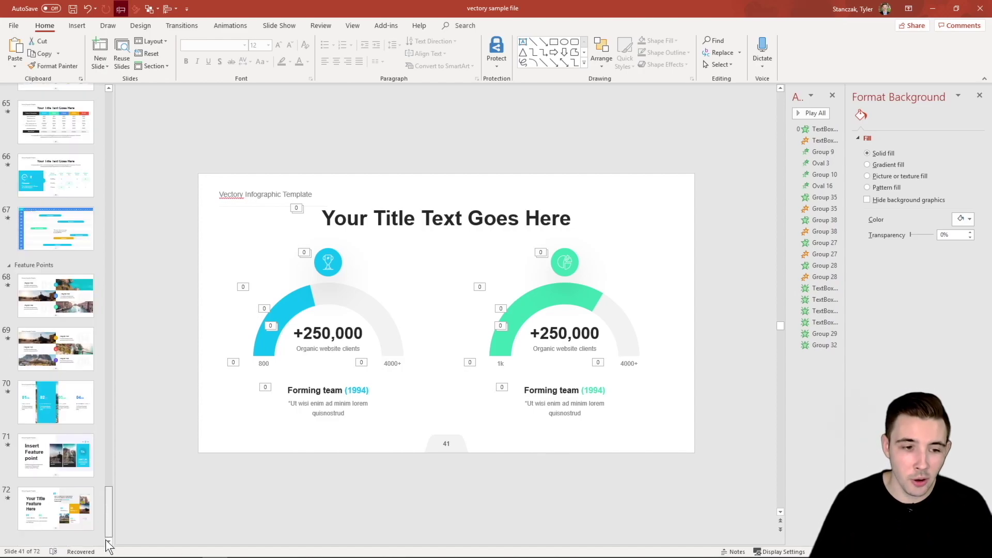
pyautogui.click(47, 516)
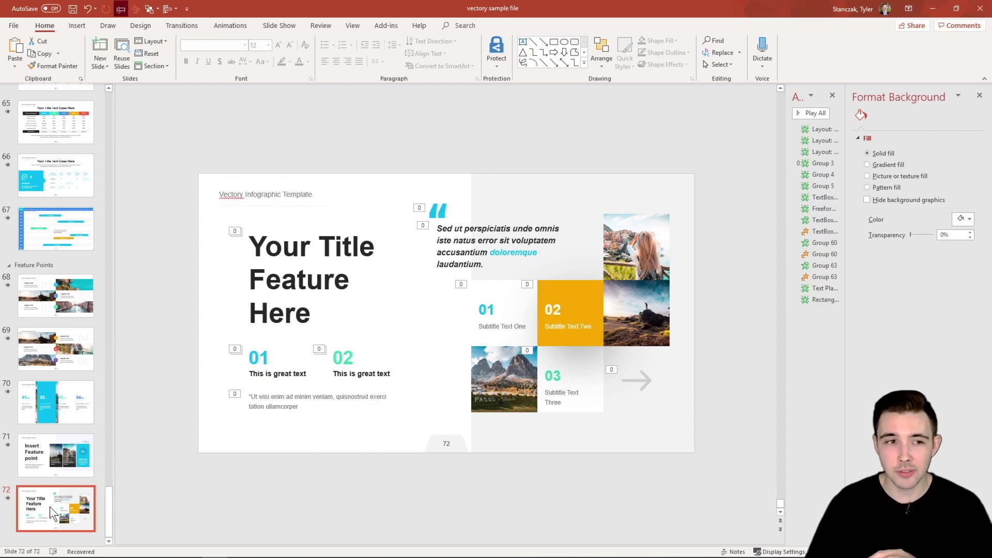
pyautogui.scroll(2, 86, 184)
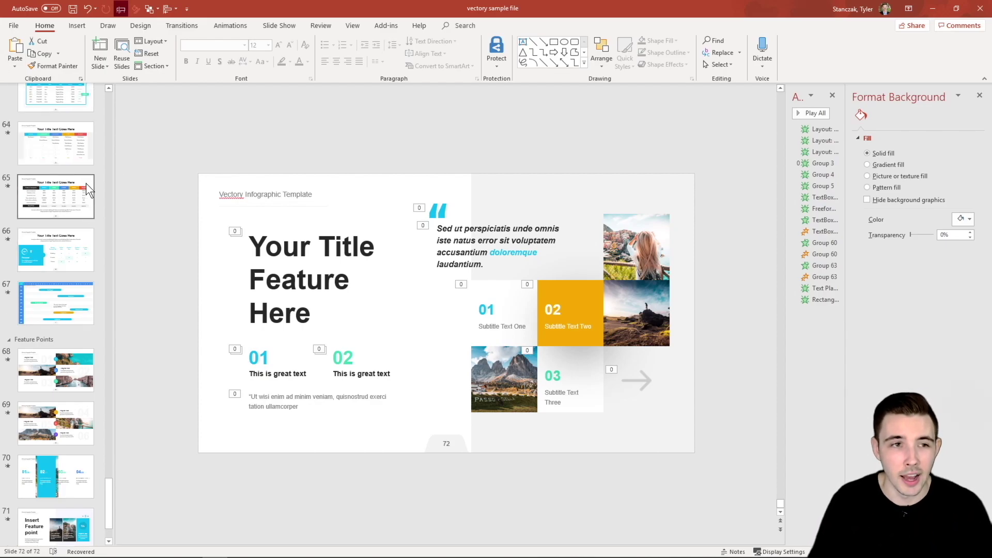
pyautogui.scroll(1, 85, 183)
pyautogui.scroll(2, 86, 183)
pyautogui.scroll(2, 87, 184)
pyautogui.scroll(2, 86, 184)
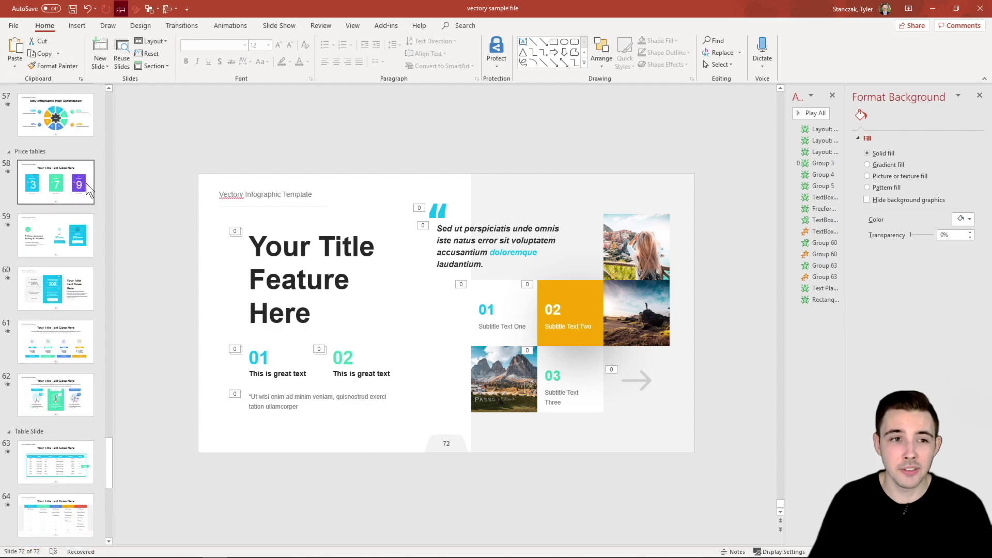
pyautogui.scroll(2, 86, 183)
pyautogui.scroll(2, 86, 183)
pyautogui.scroll(2, 86, 183)
pyautogui.scroll(1, 87, 183)
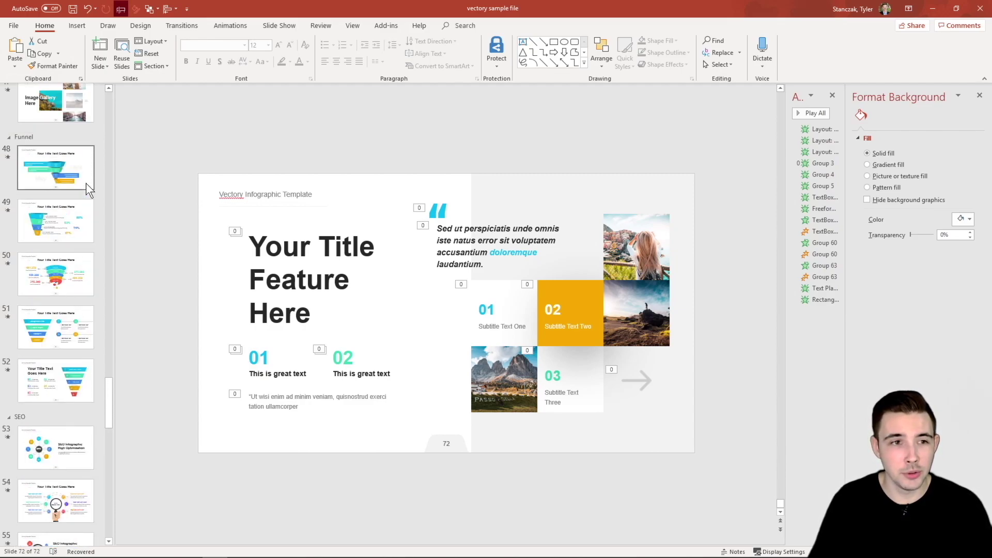
pyautogui.scroll(1, 86, 182)
pyautogui.scroll(1, 86, 183)
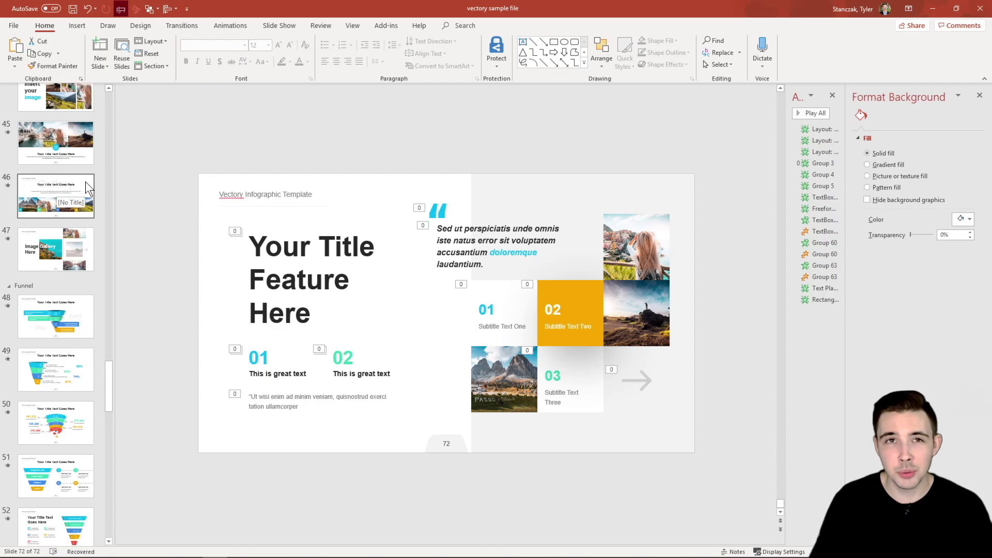
pyautogui.scroll(-2, 86, 182)
pyautogui.scroll(3, 85, 181)
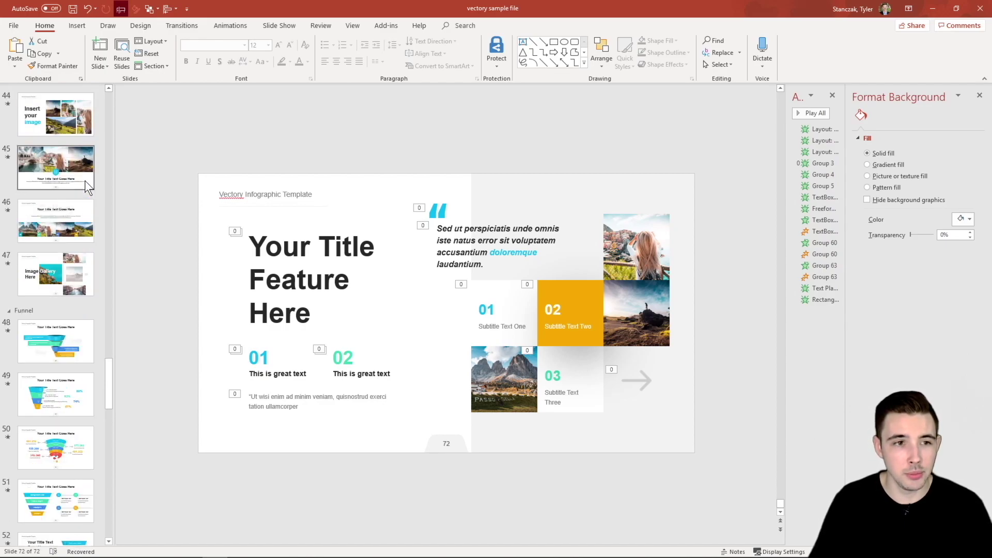